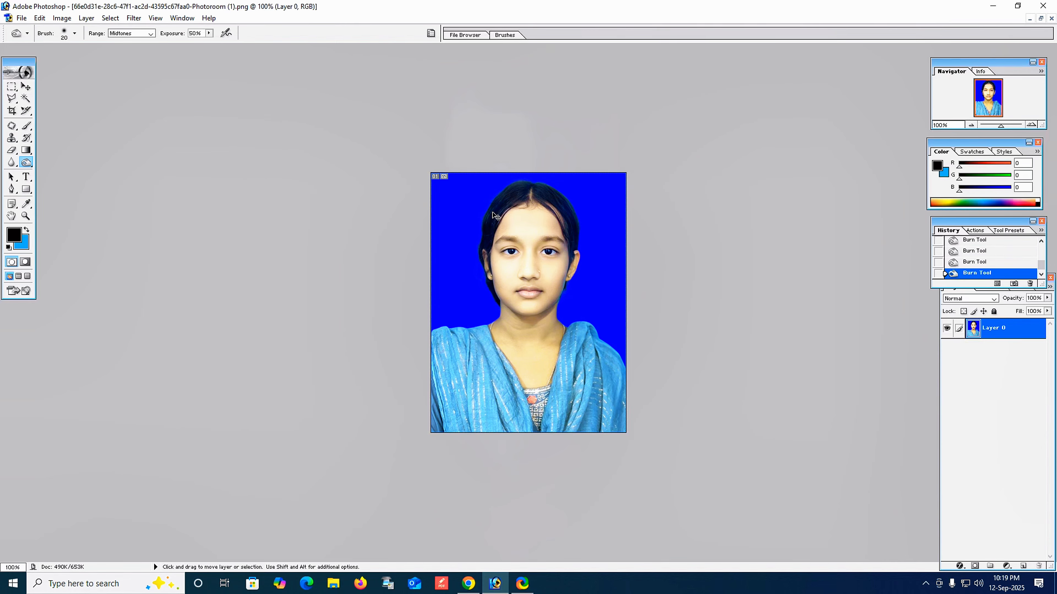
pyautogui.hotkey('ctrl', 'n')
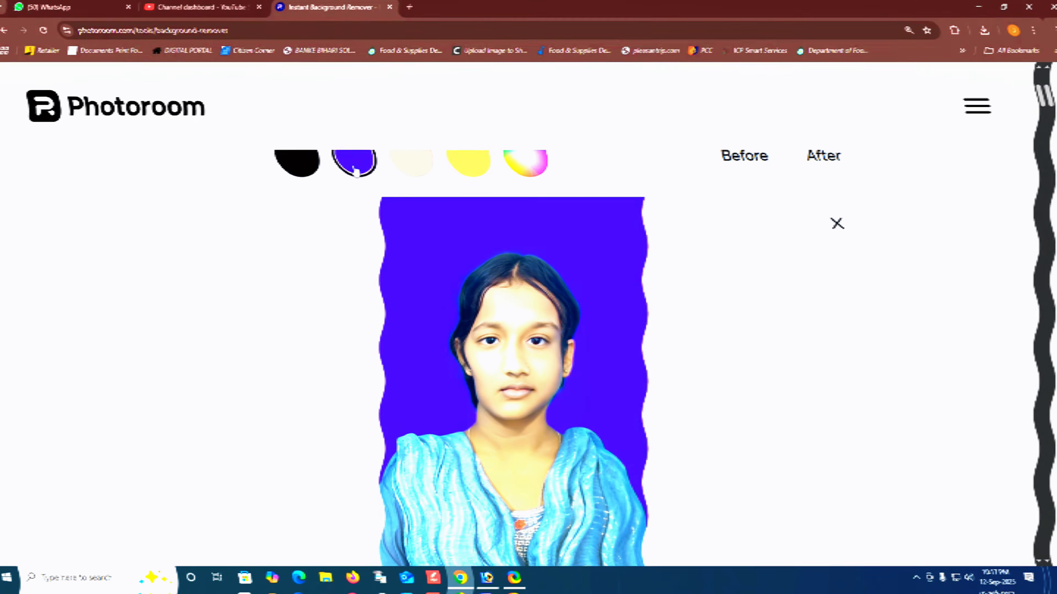
# Step: Set the portrait's background to a custom pure blue with the colour picker and open the download options
pyautogui.click(538, 163)
pyautogui.moveTo(604, 317); pyautogui.dragTo(698, 317)
pyautogui.click(832, 217)
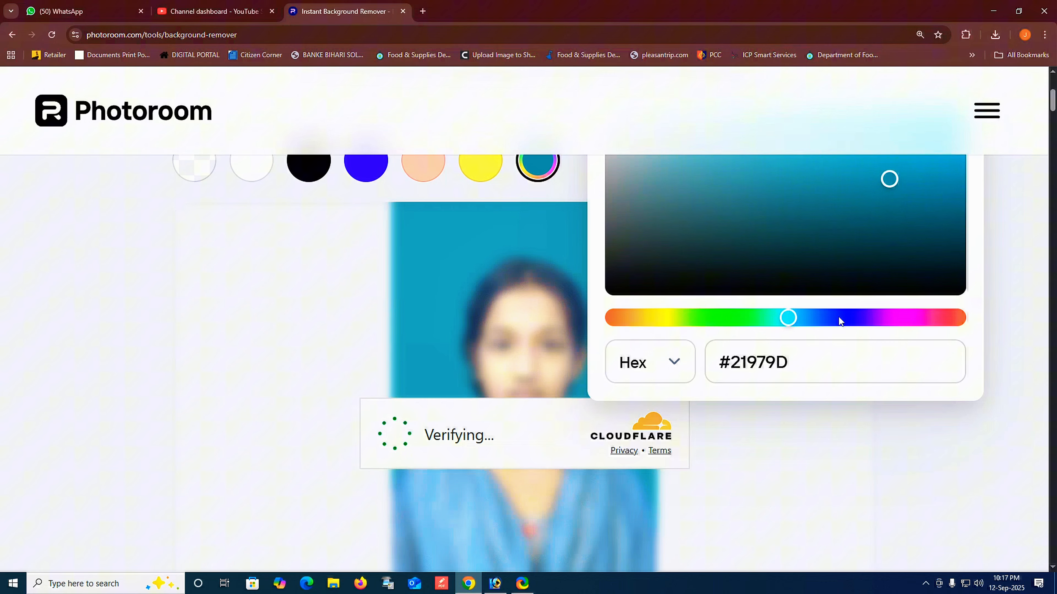
pyautogui.click(837, 317)
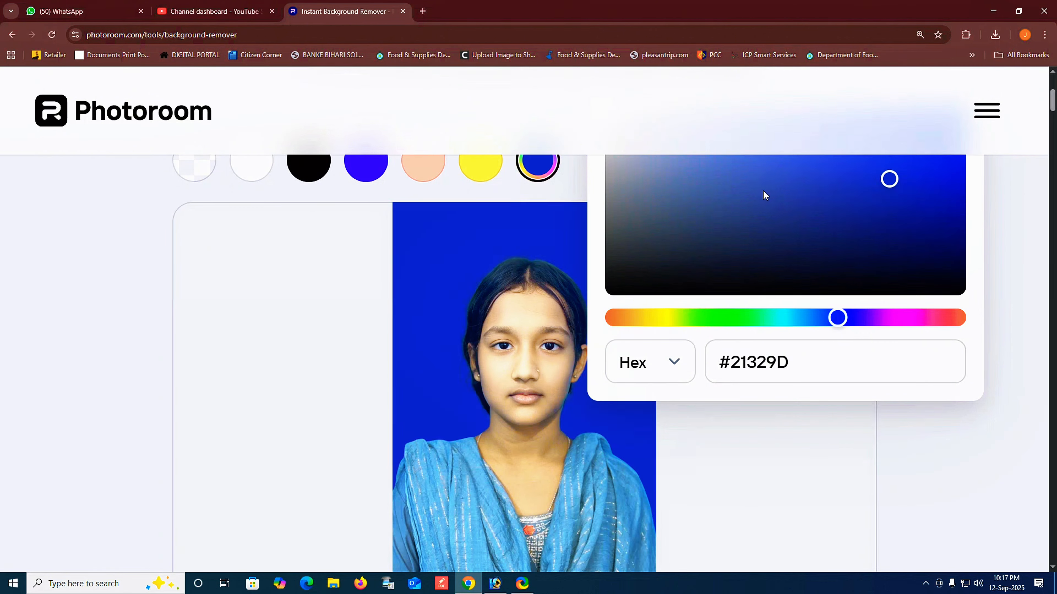
pyautogui.click(920, 184)
pyautogui.click(844, 318)
pyautogui.click(886, 397)
pyautogui.scroll(-2, 881, 394)
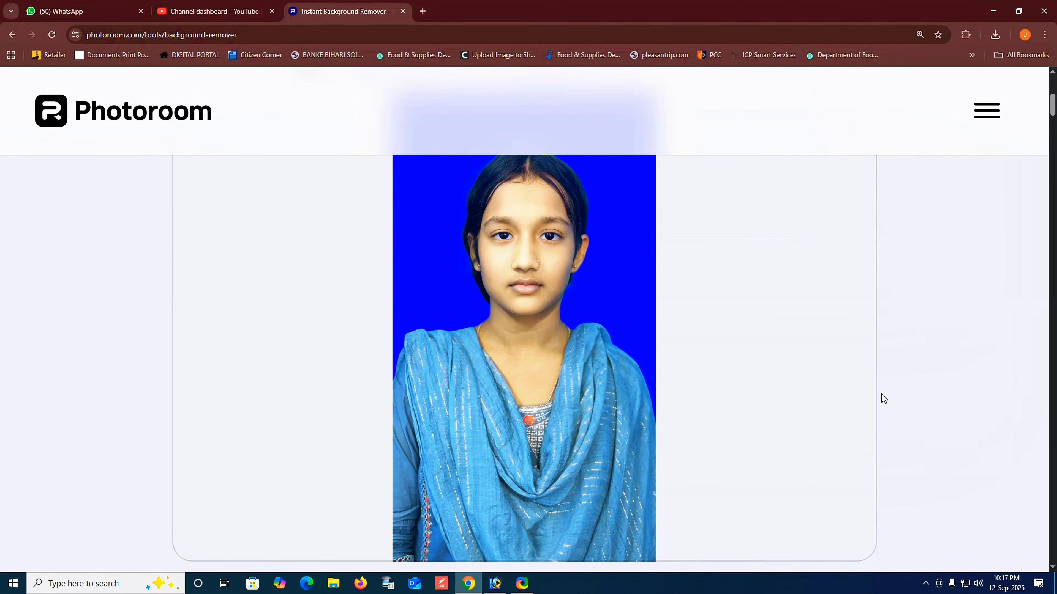
pyautogui.hotkey('ctrl', '0')
pyautogui.click(703, 524)
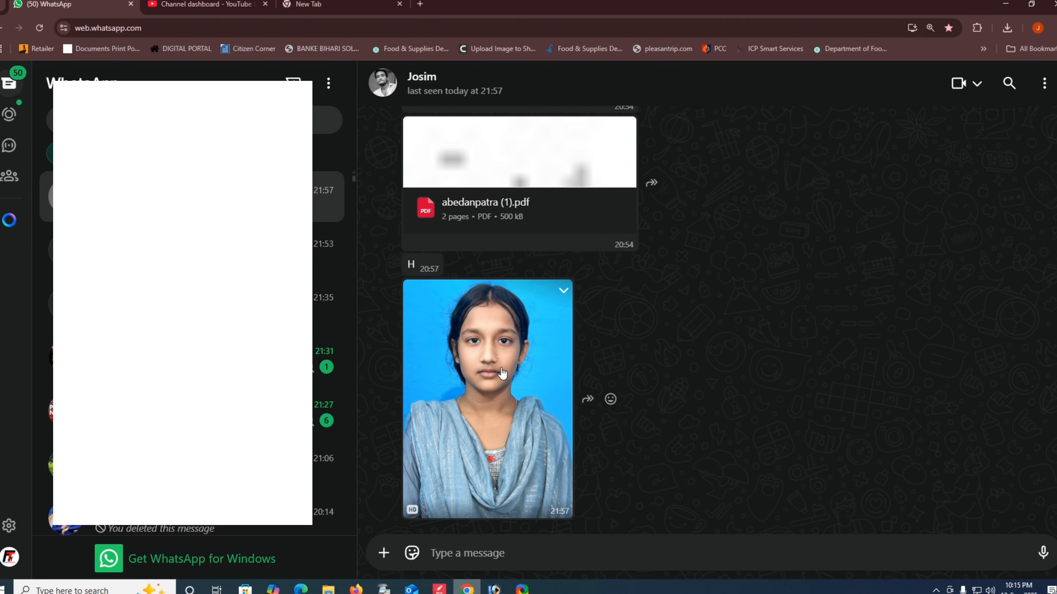
# Step: Save the portrait photo from the WhatsApp chat to the computer as a JPEG image
pyautogui.rightClick(495, 345)
pyautogui.click(534, 372)
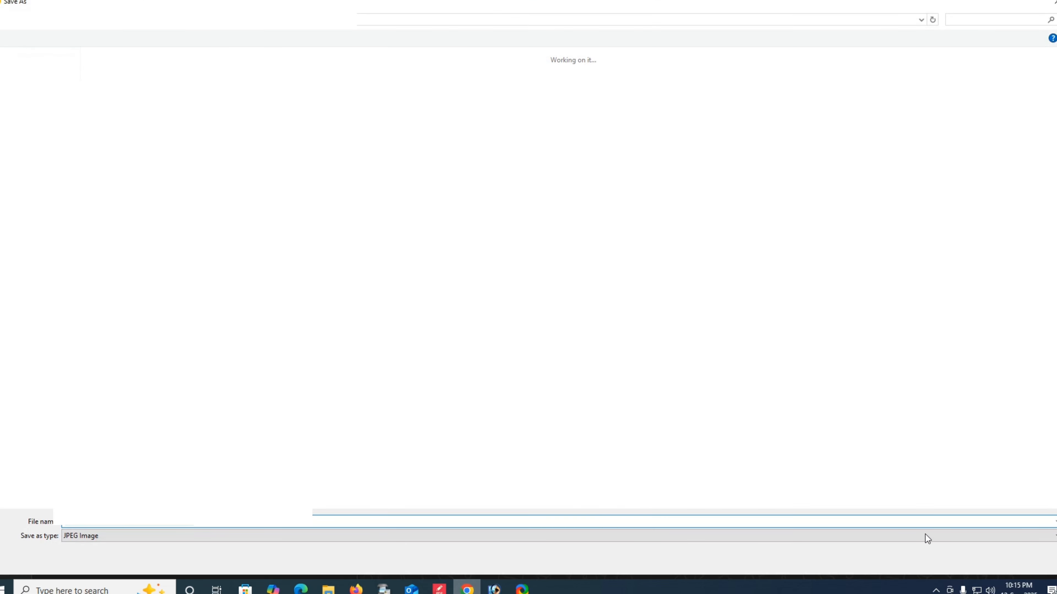
pyautogui.click(972, 559)
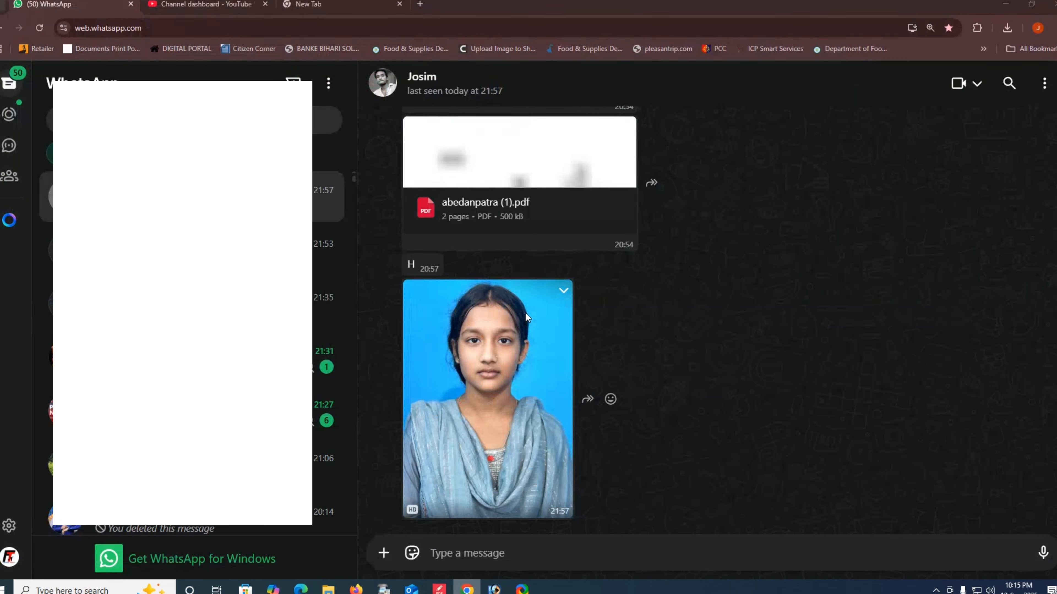
# Step: Go to the Photoroom background remover in the browser's empty new tab
pyautogui.click(356, 3)
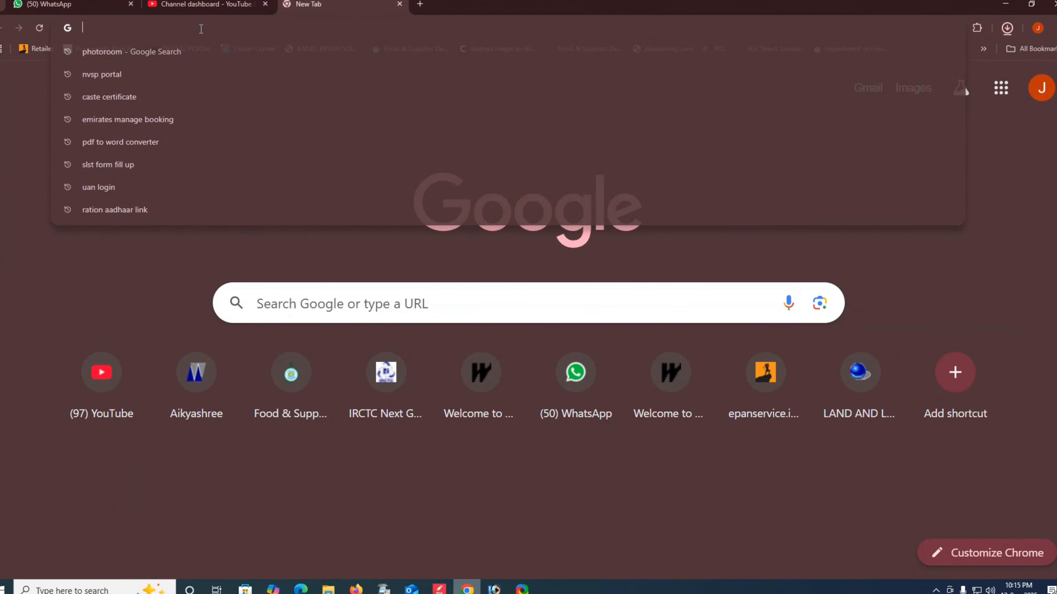
pyautogui.write('php')
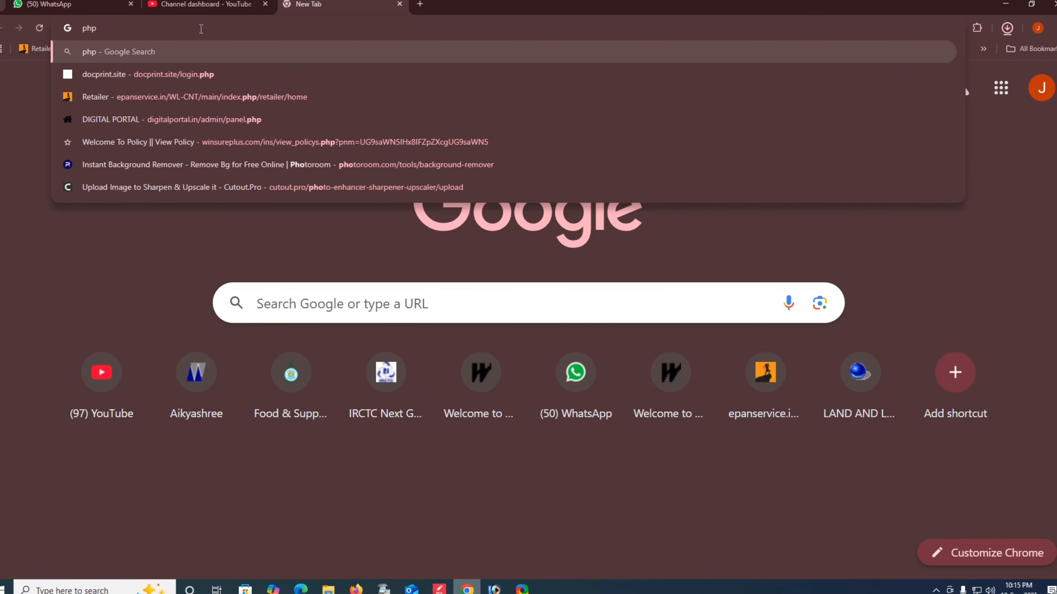
pyautogui.press('BackSpace')
pyautogui.write('otoroom.com')
pyautogui.click(105, 69)
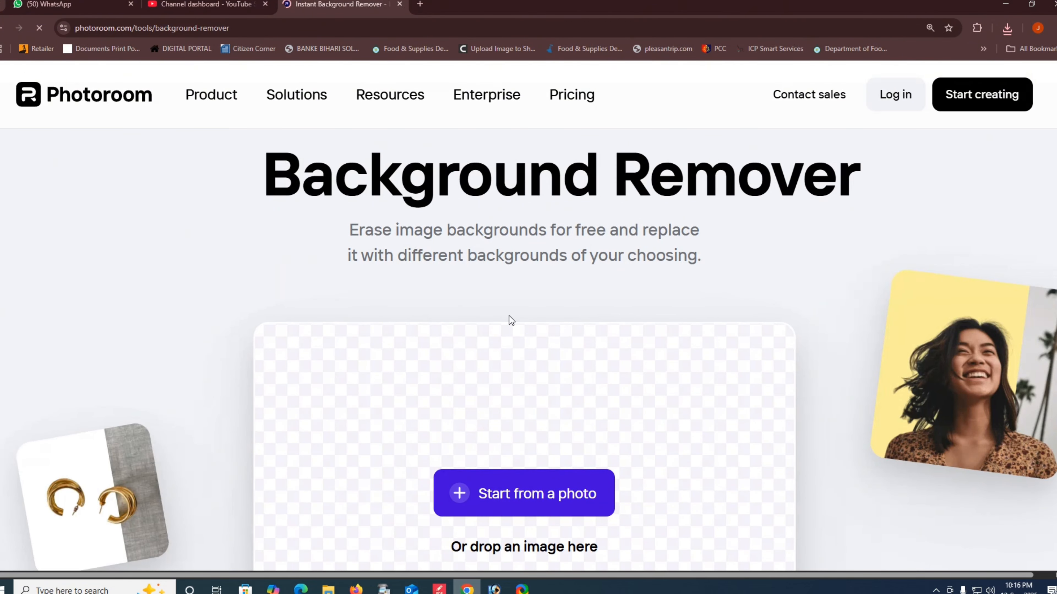
# Step: Upload the portrait 66e0d31e-28c6-47f1-ac2d-43595c67faa0 from the Desktop to have its background removed
pyautogui.scroll(-1, 508, 315)
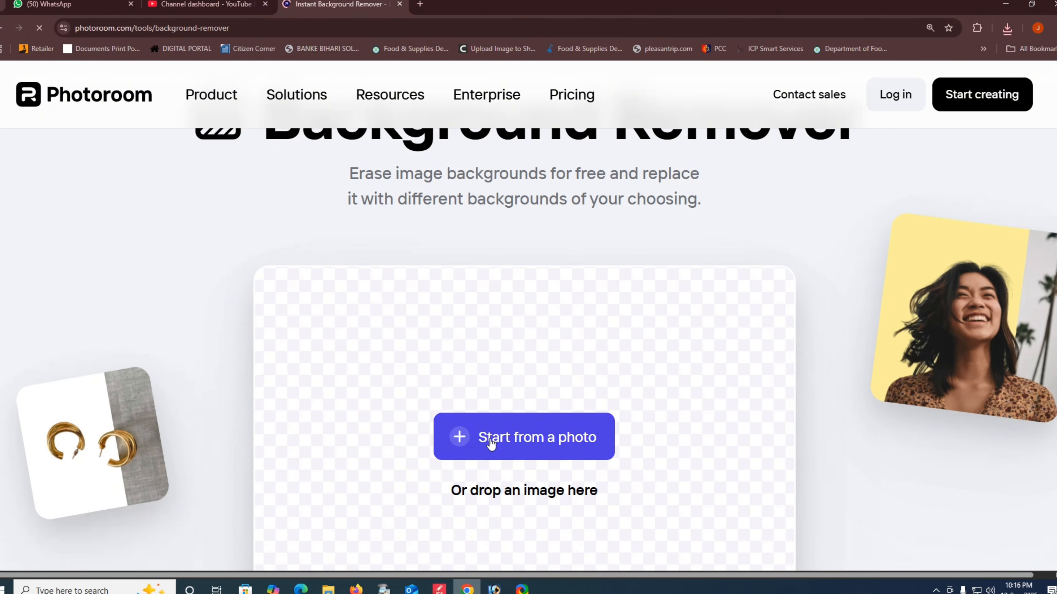
pyautogui.click(491, 441)
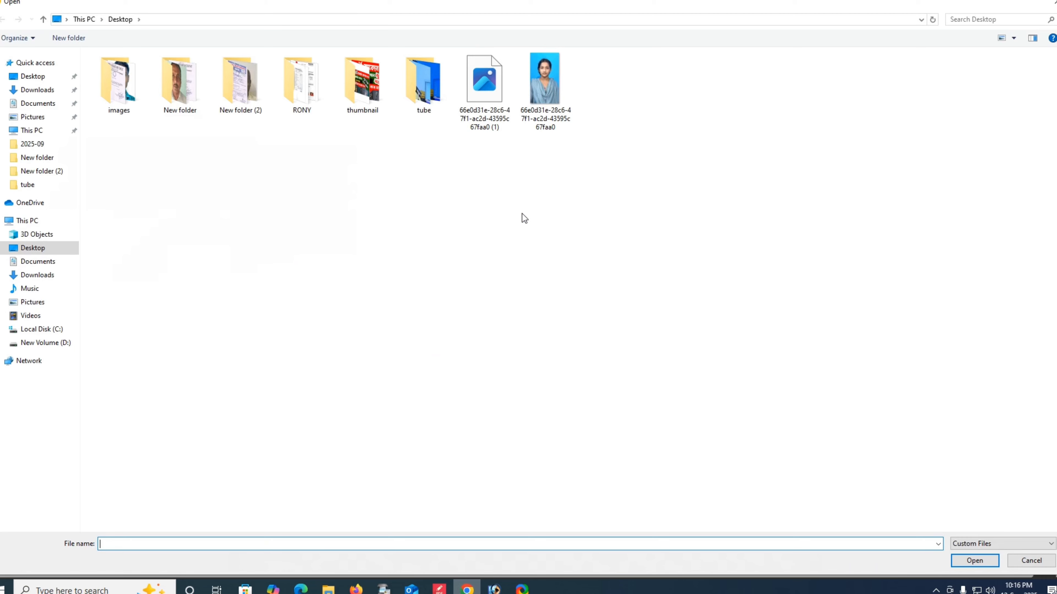
pyautogui.doubleClick(557, 90)
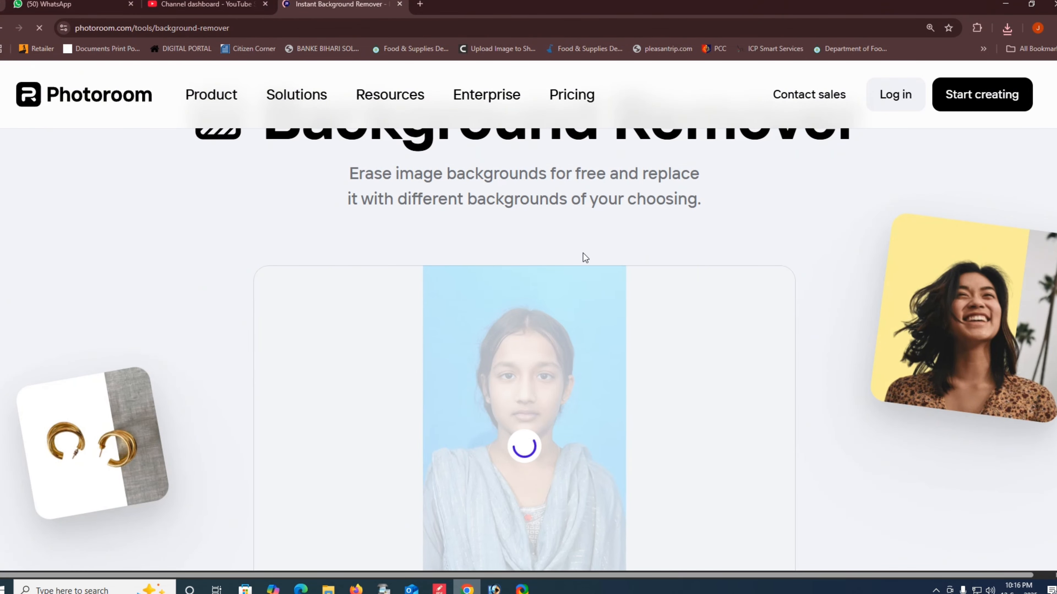
pyautogui.scroll(-1, 583, 253)
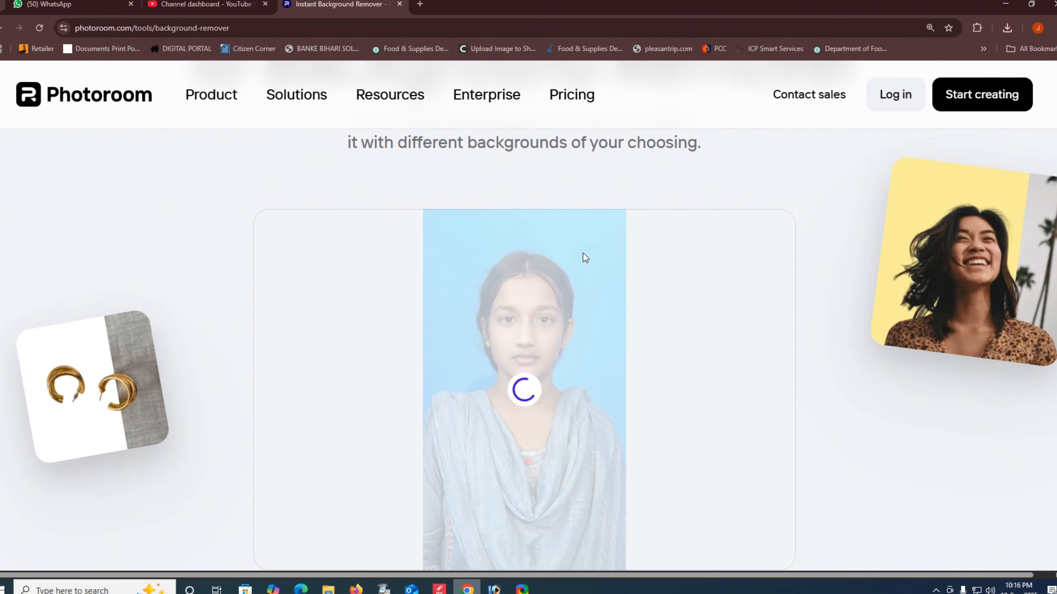
pyautogui.scroll(-1, 583, 257)
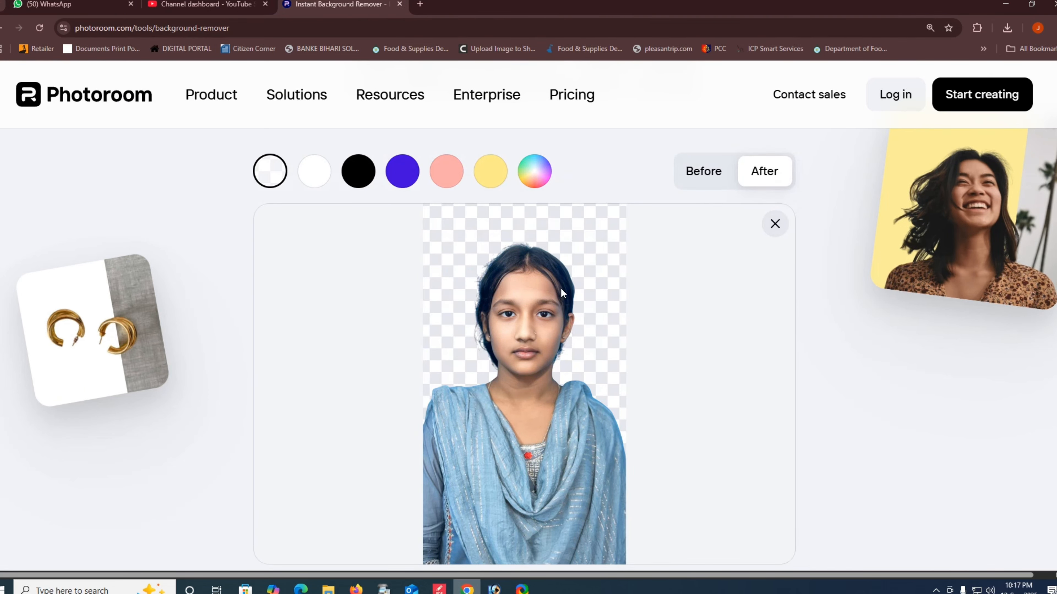
# Step: Try the violet-blue preset background, open the custom colour picker and apply teal #21979D behind the portrait
pyautogui.hotkey('ctrl', '+')
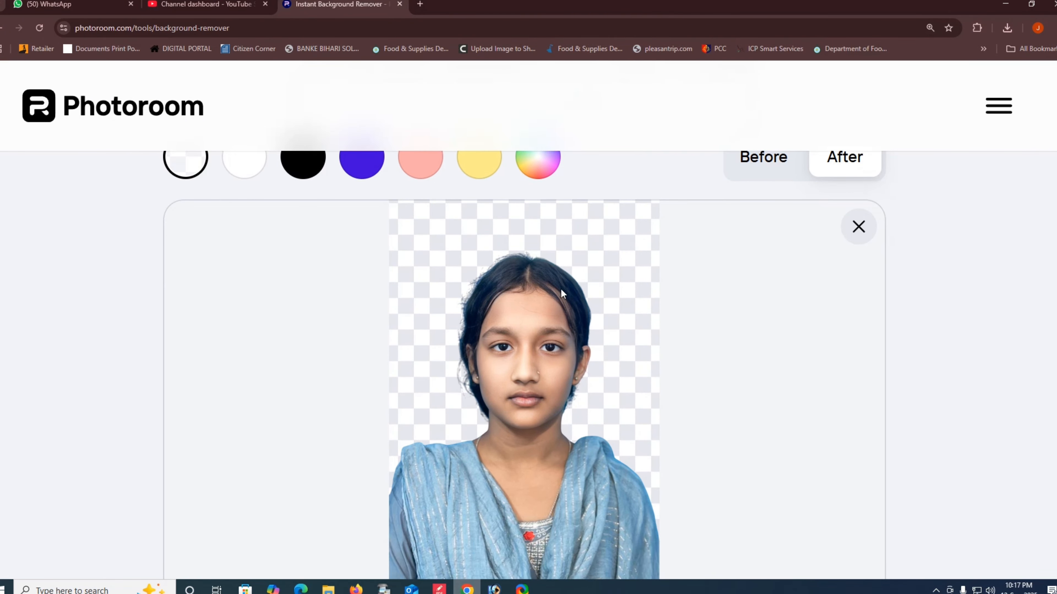
pyautogui.click(360, 172)
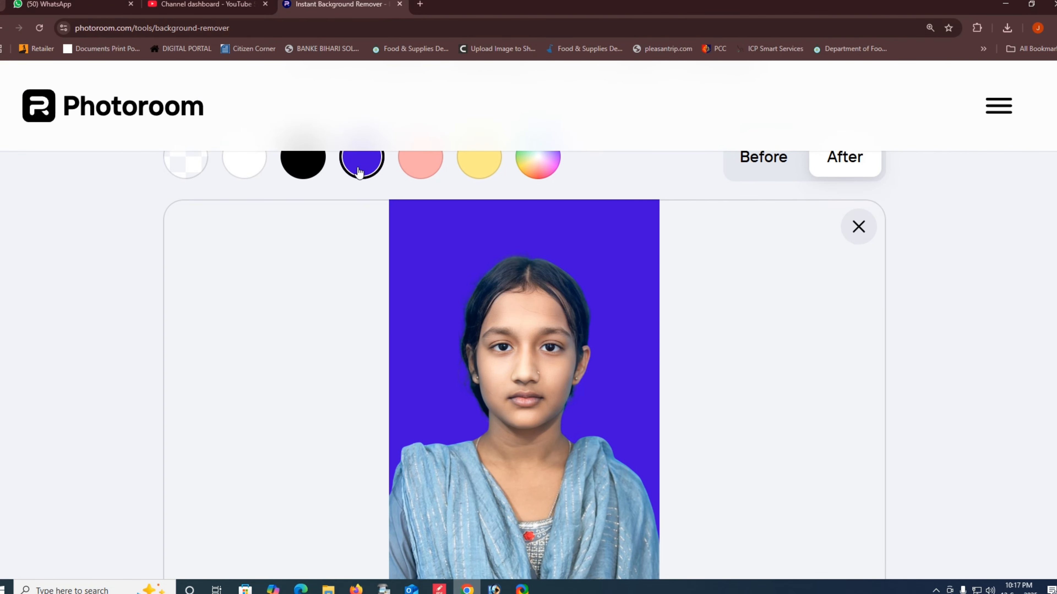
pyautogui.click(538, 172)
pyautogui.click(632, 319)
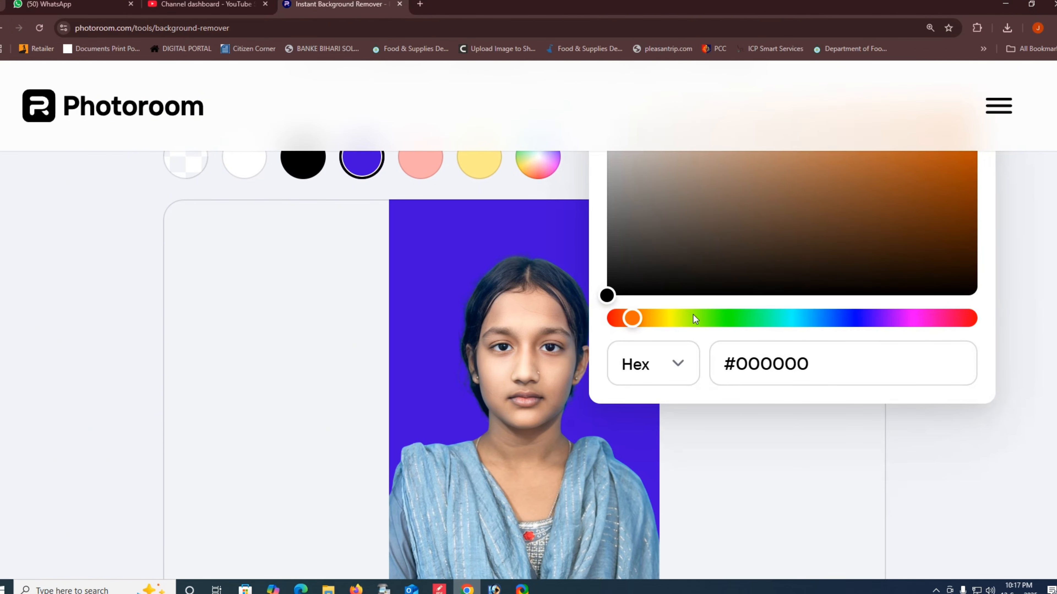
pyautogui.click(702, 319)
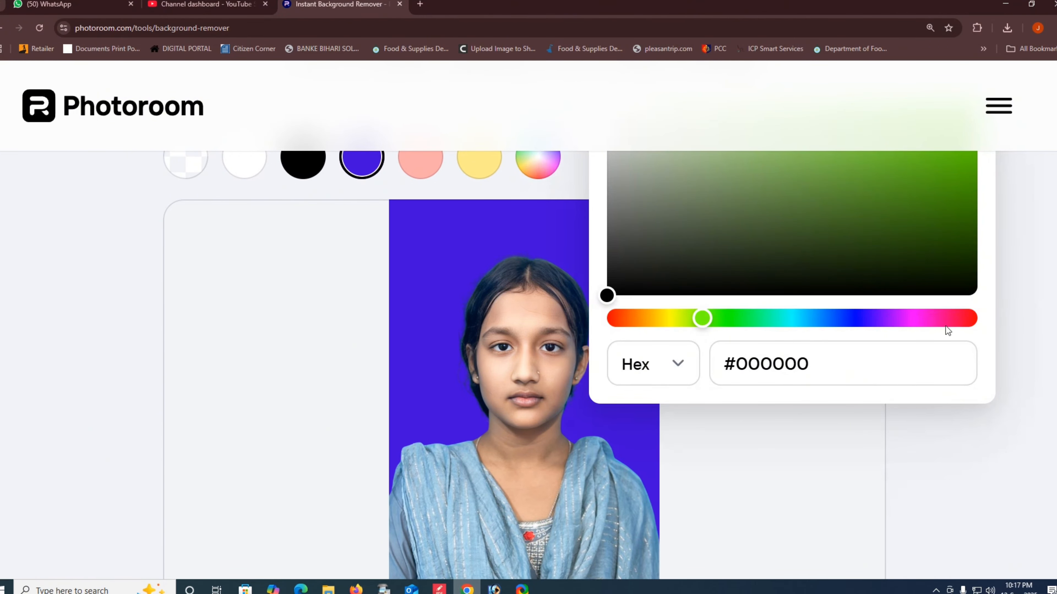
pyautogui.click(839, 216)
pyautogui.click(795, 319)
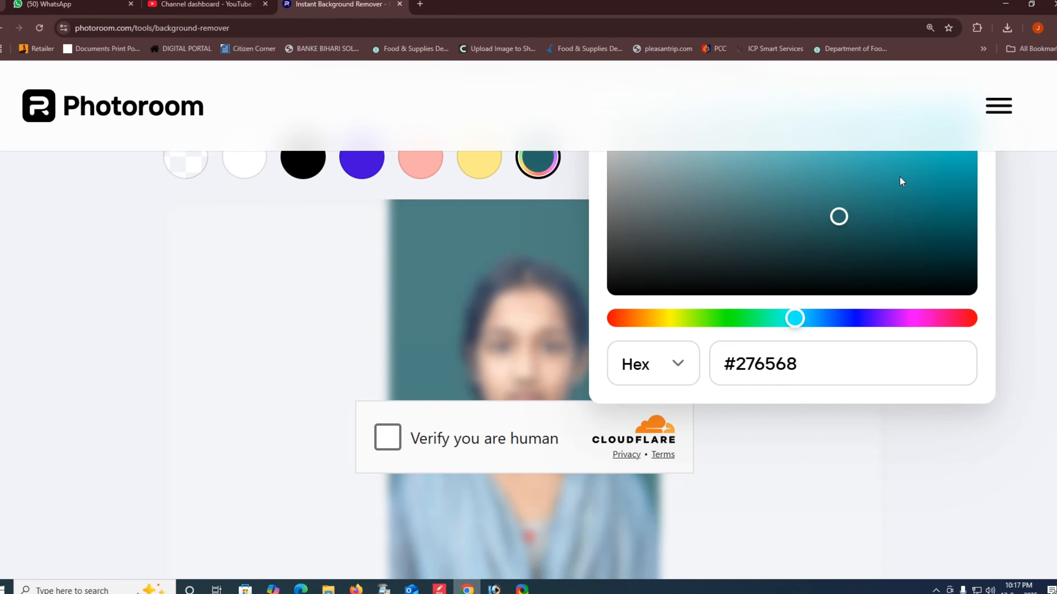
pyautogui.click(898, 176)
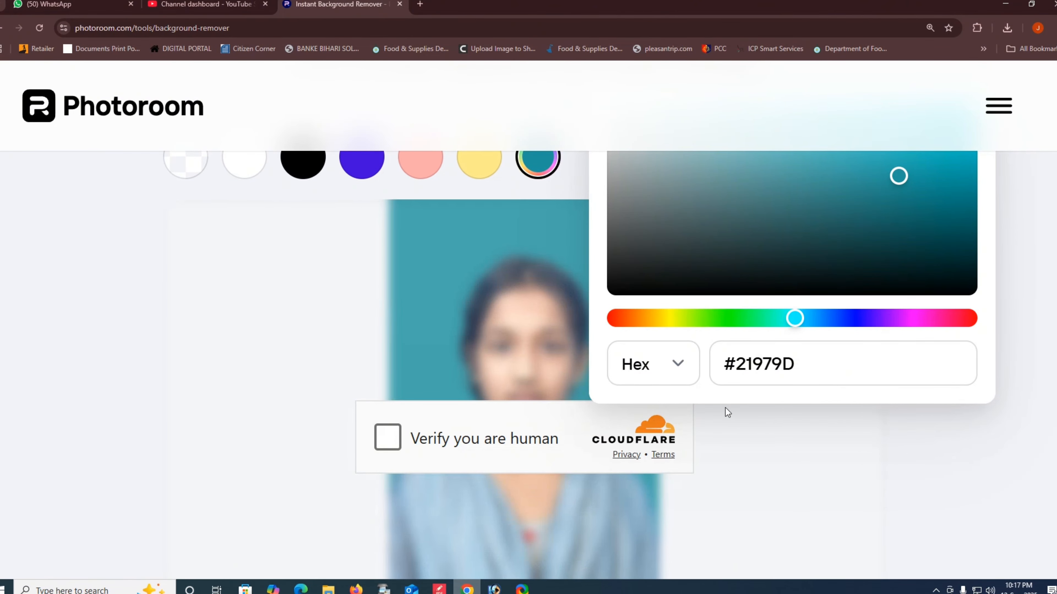
# Step: Set the portrait's custom background colour to bright blue #090AE3
pyautogui.click(847, 320)
pyautogui.click(767, 187)
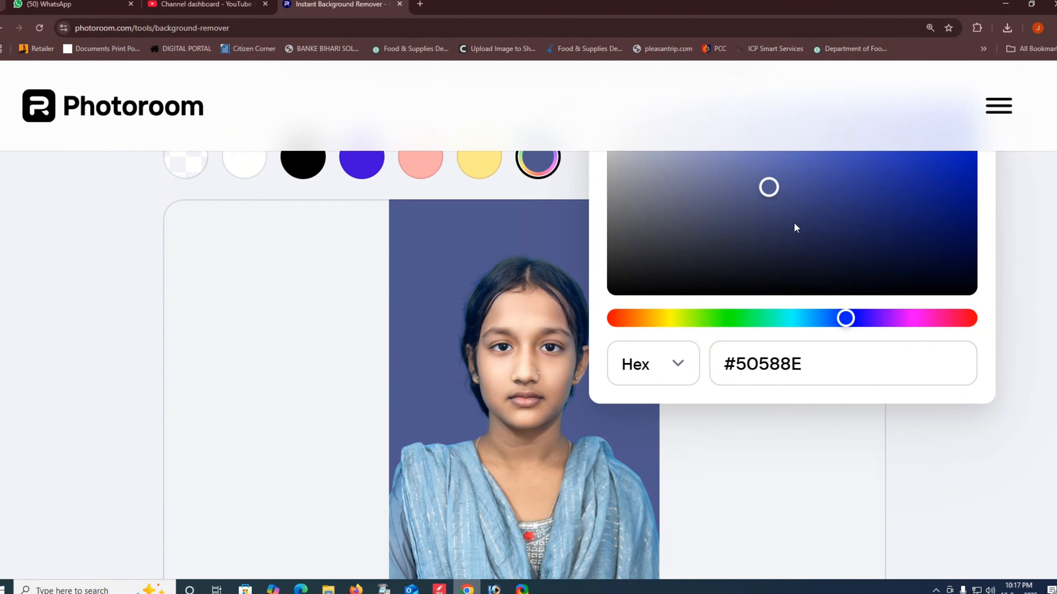
pyautogui.click(870, 200)
pyautogui.click(931, 183)
pyautogui.click(853, 320)
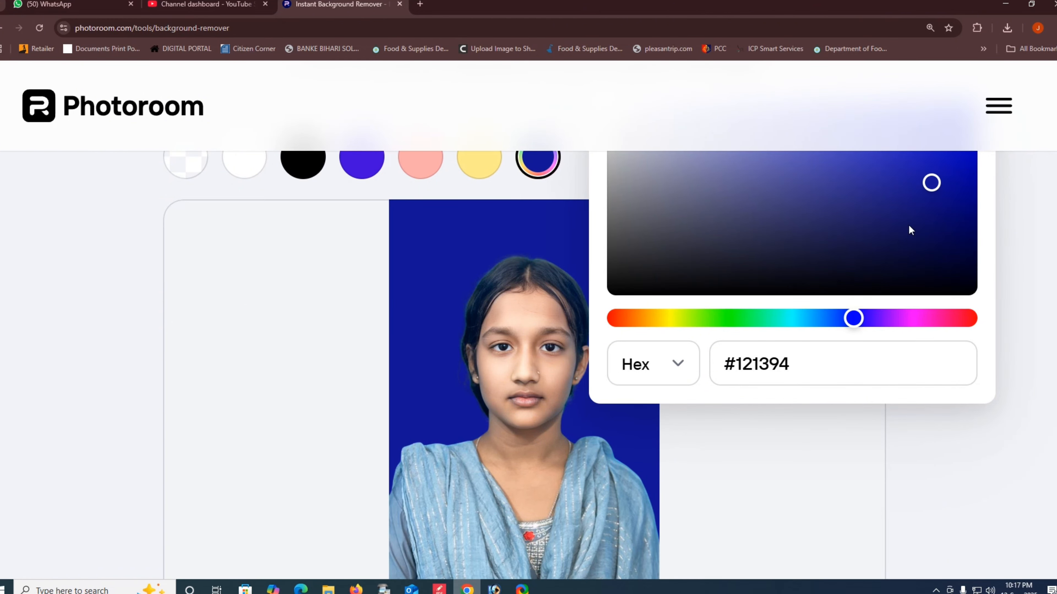
pyautogui.scroll(1, 912, 223)
pyautogui.moveTo(950, 162); pyautogui.dragTo(963, 122)
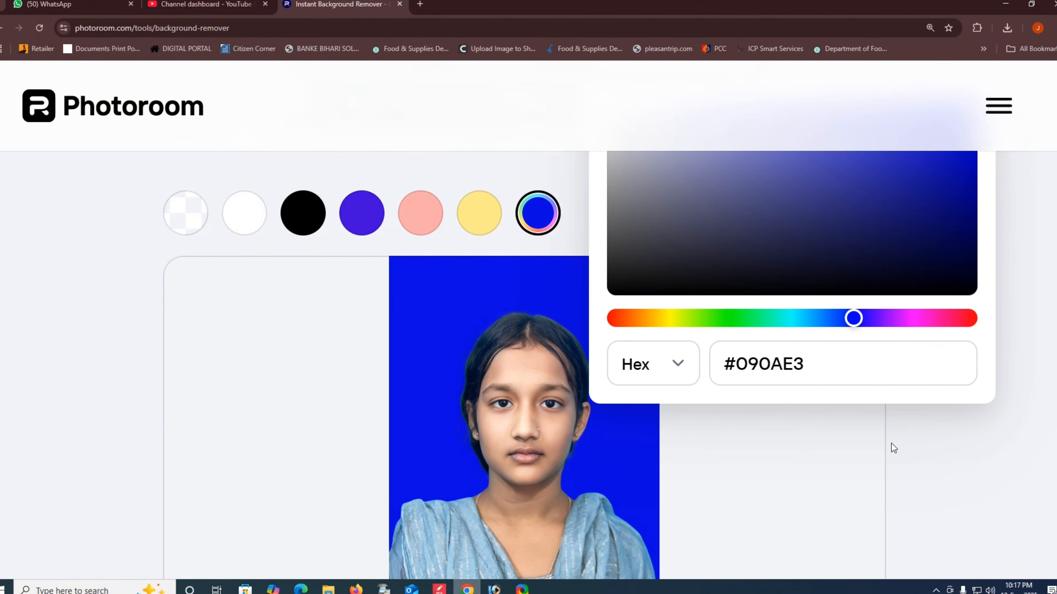
# Step: Download the blue-background portrait in standard resolution
pyautogui.scroll(-5, 895, 396)
pyautogui.scroll(1, 895, 396)
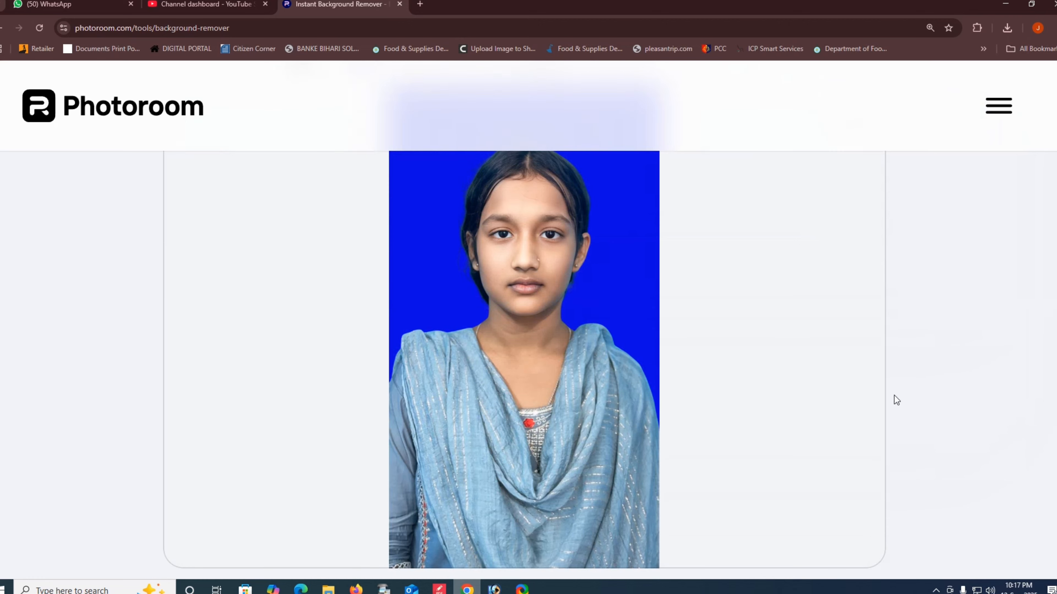
pyautogui.hotkey('ctrl', '-')
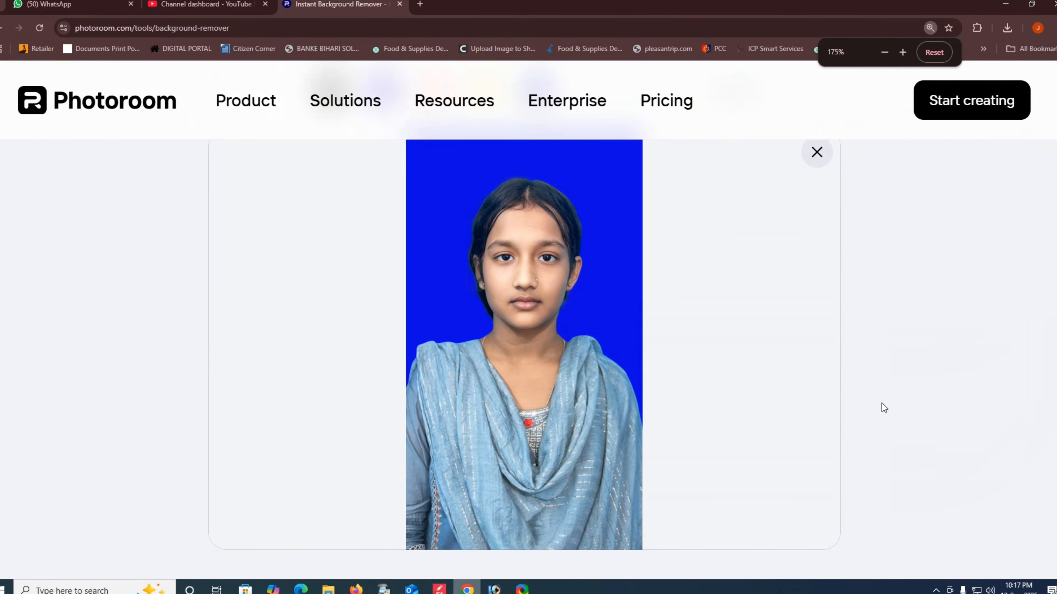
pyautogui.click(707, 533)
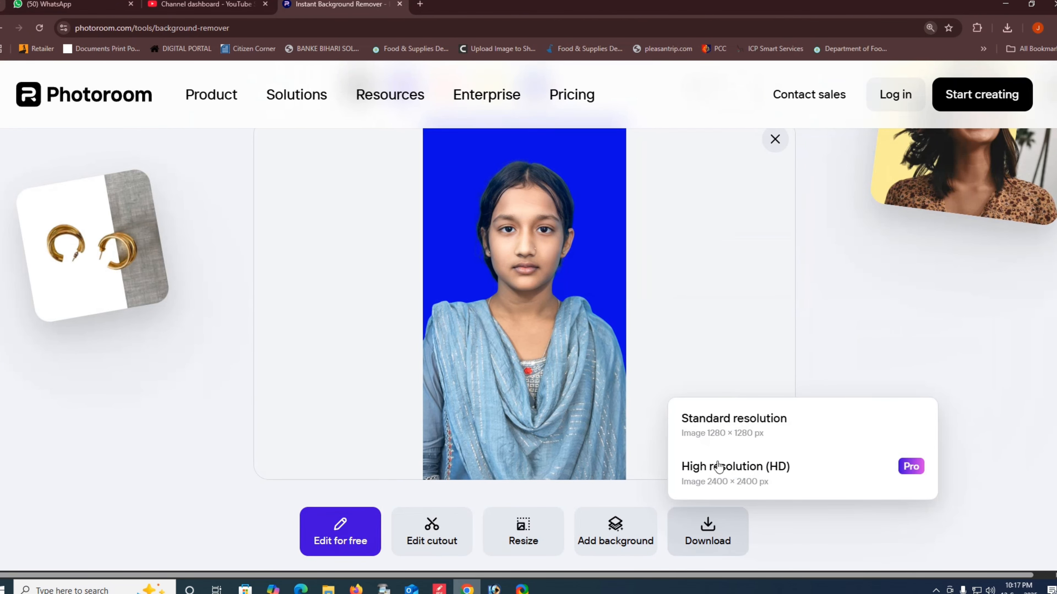
pyautogui.click(714, 433)
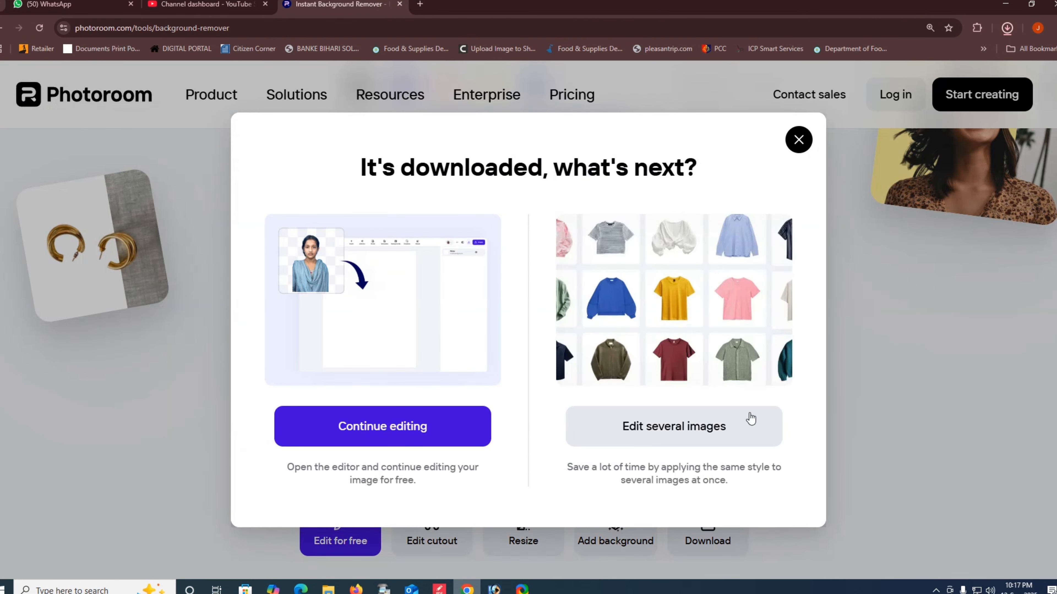
# Step: Open the newly downloaded Photoroom (1).png in Adobe Photoshop, maximise its window and fit the image to the screen
pyautogui.click(507, 587)
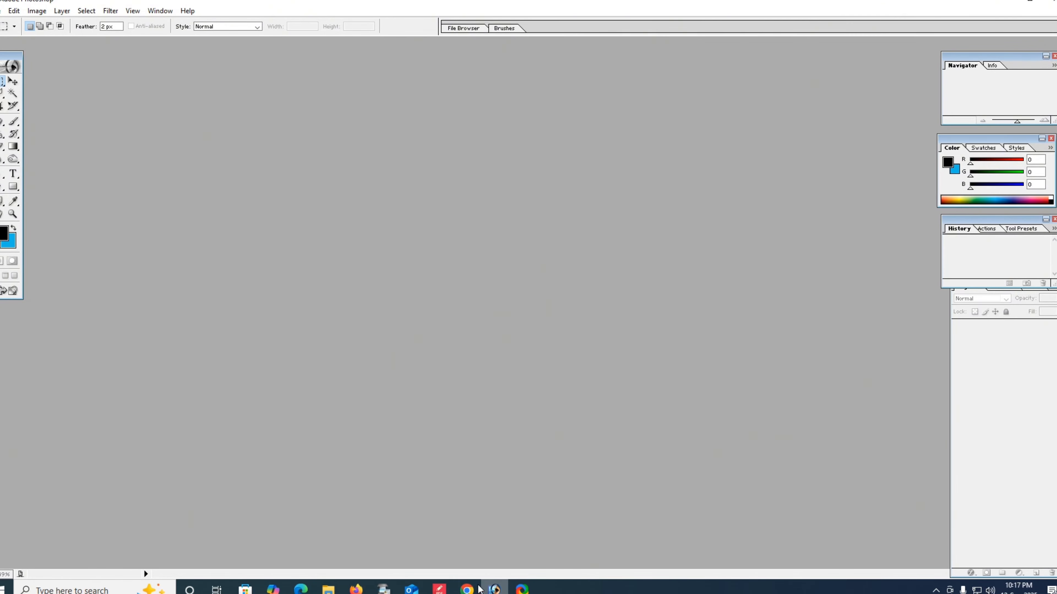
pyautogui.hotkey('alt', 'Tab')
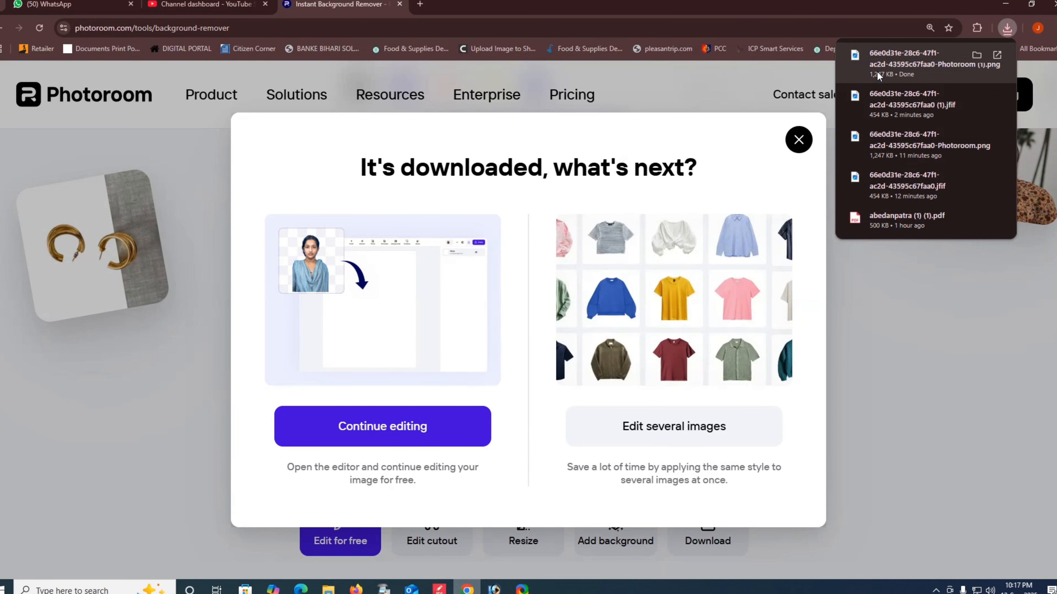
pyautogui.moveTo(884, 69); pyautogui.dragTo(478, 311)
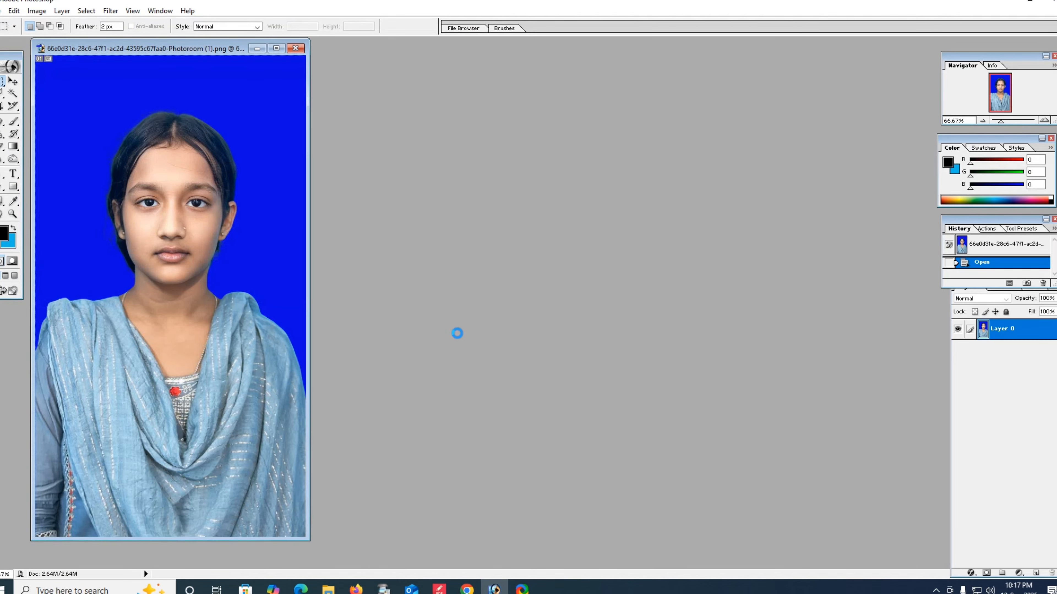
pyautogui.click(276, 48)
pyautogui.hotkey('ctrl', '0')
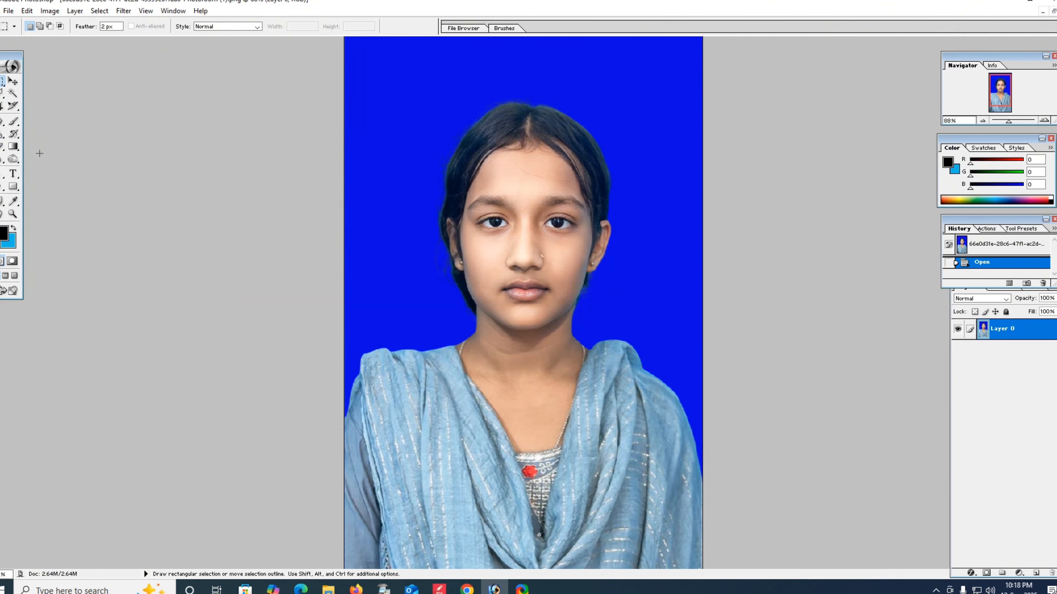
# Step: Activate the Crop tool with a width of 3 cm, height of 4 cm and resolution of 300 pixels/inch
pyautogui.click(3, 107)
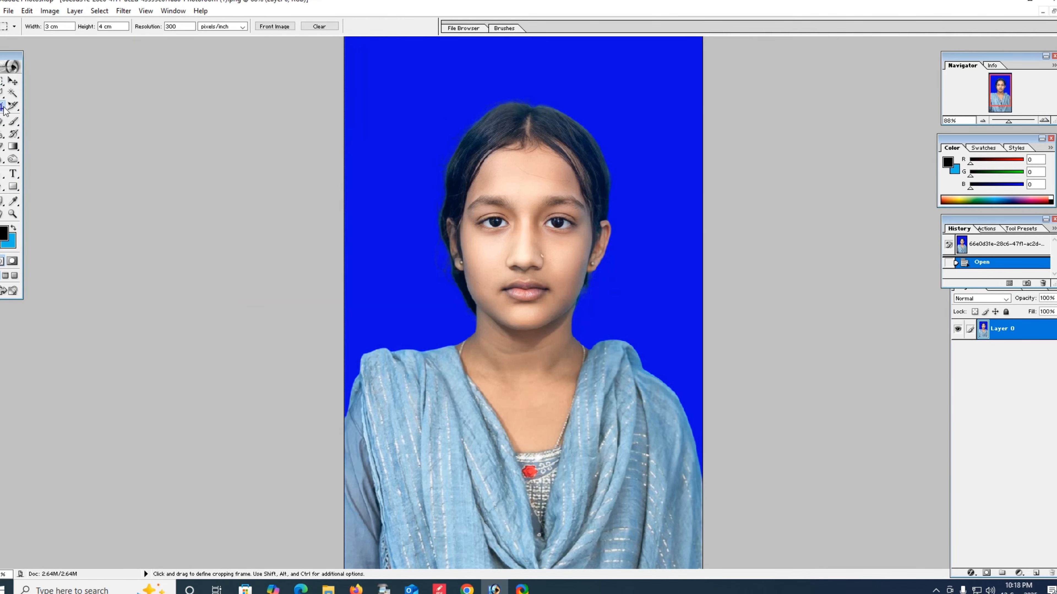
pyautogui.doubleClick(67, 26)
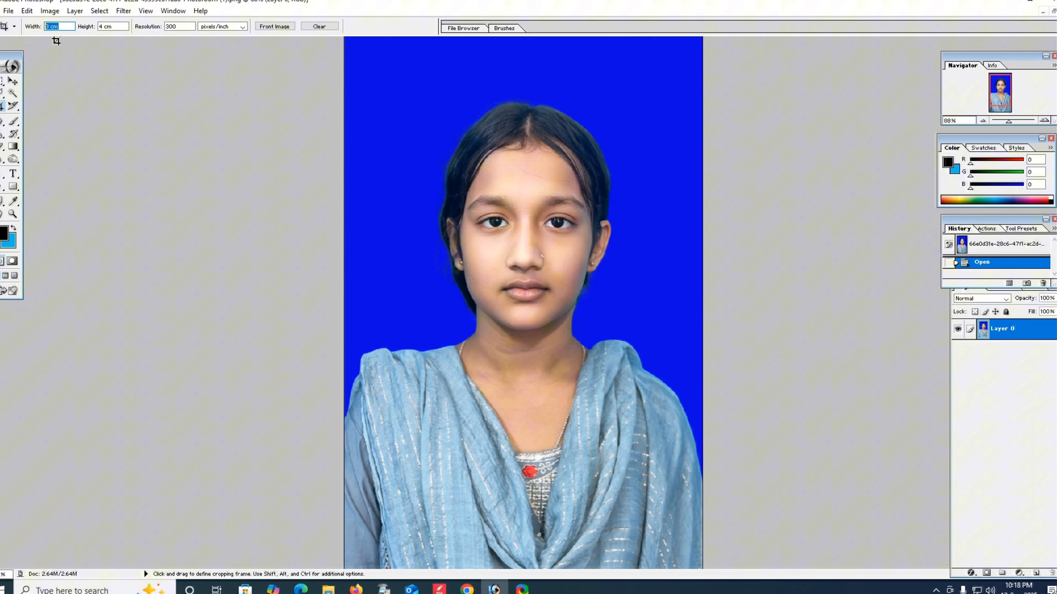
pyautogui.doubleClick(119, 27)
pyautogui.click(177, 68)
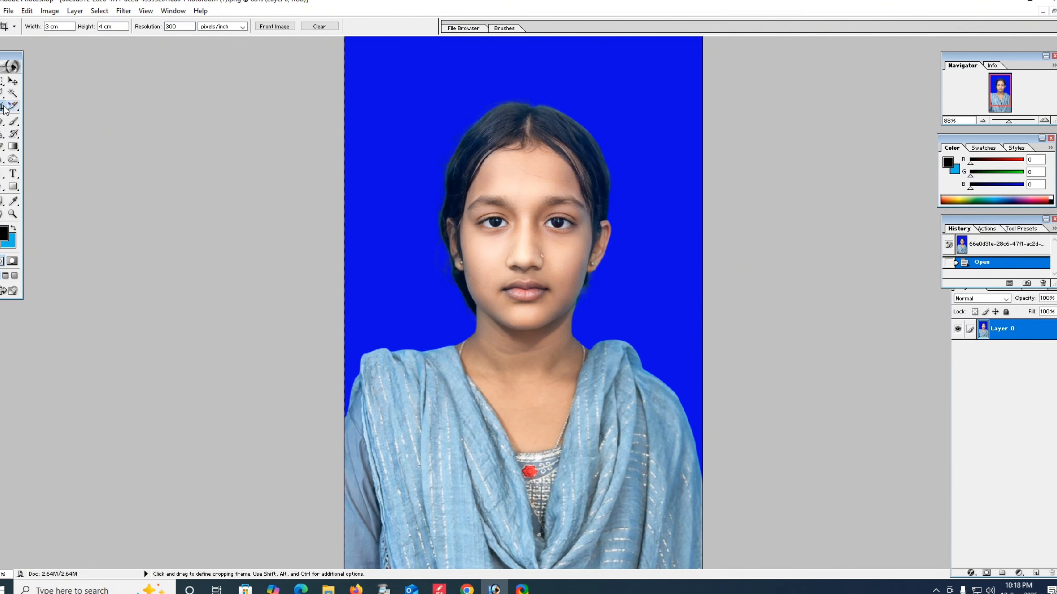
# Step: Crop the portrait to the head, shoulders and upper chest, trimming the surplus background above and the dress below
pyautogui.moveTo(364, 98); pyautogui.dragTo(700, 534)
pyautogui.moveTo(576, 374); pyautogui.dragTo(574, 365)
pyautogui.press('Up')
pyautogui.press('Up')
pyautogui.press('Up')
pyautogui.press('Up')
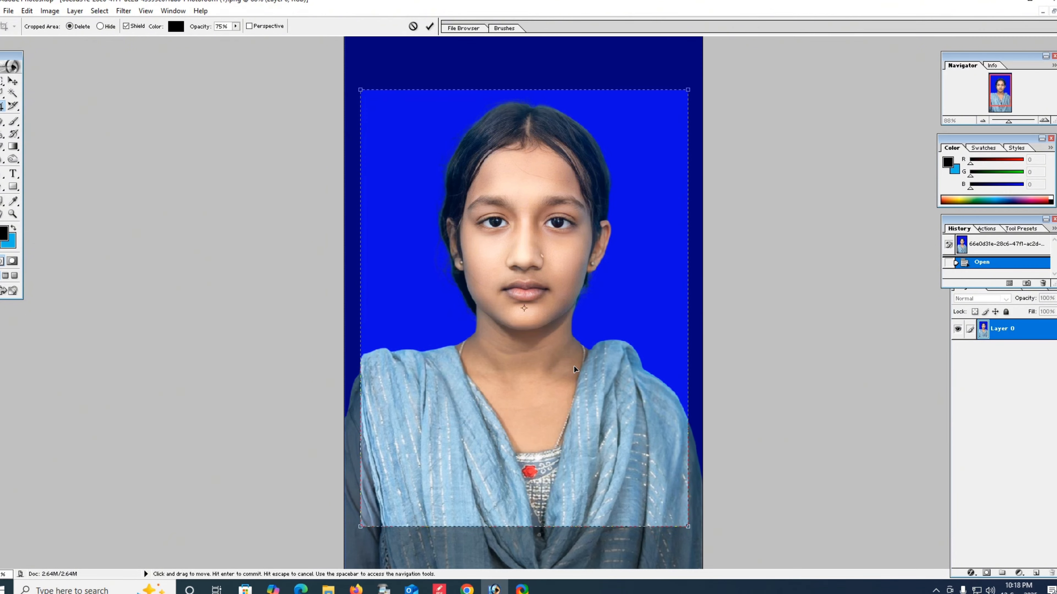
pyautogui.press('Return')
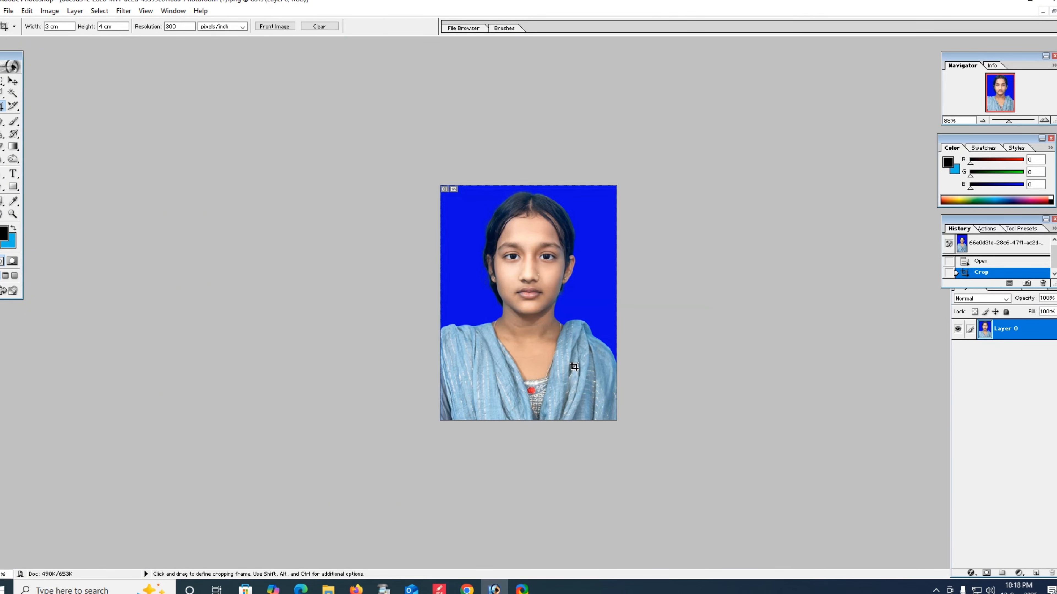
pyautogui.hotkey('ctrl', '0')
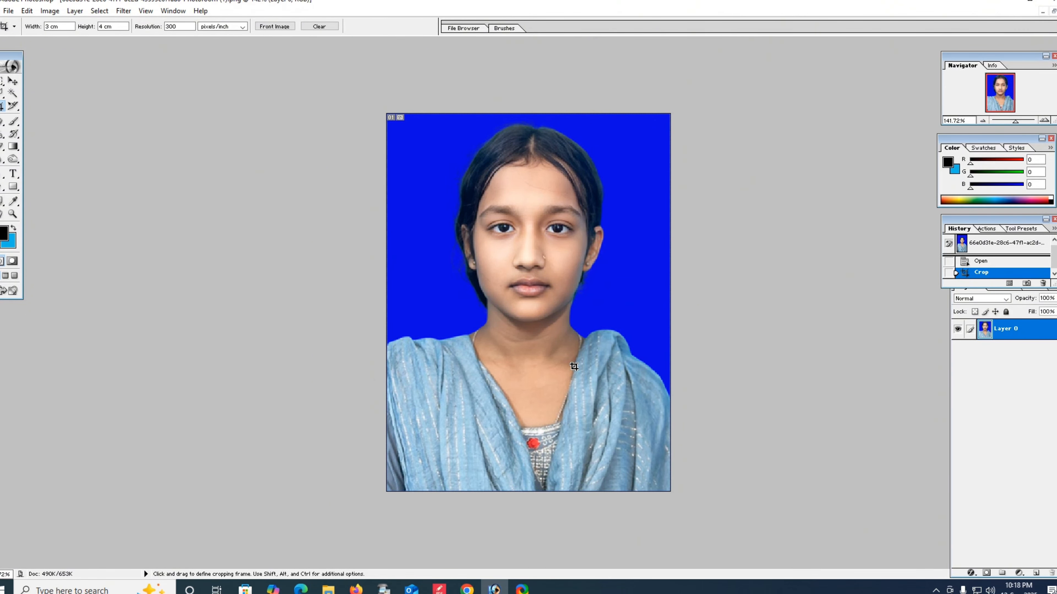
# Step: Brighten the portrait slightly with Curves, moving the RGB midpoint to input 126 and output 132
pyautogui.hotkey('ctrl', 'm')
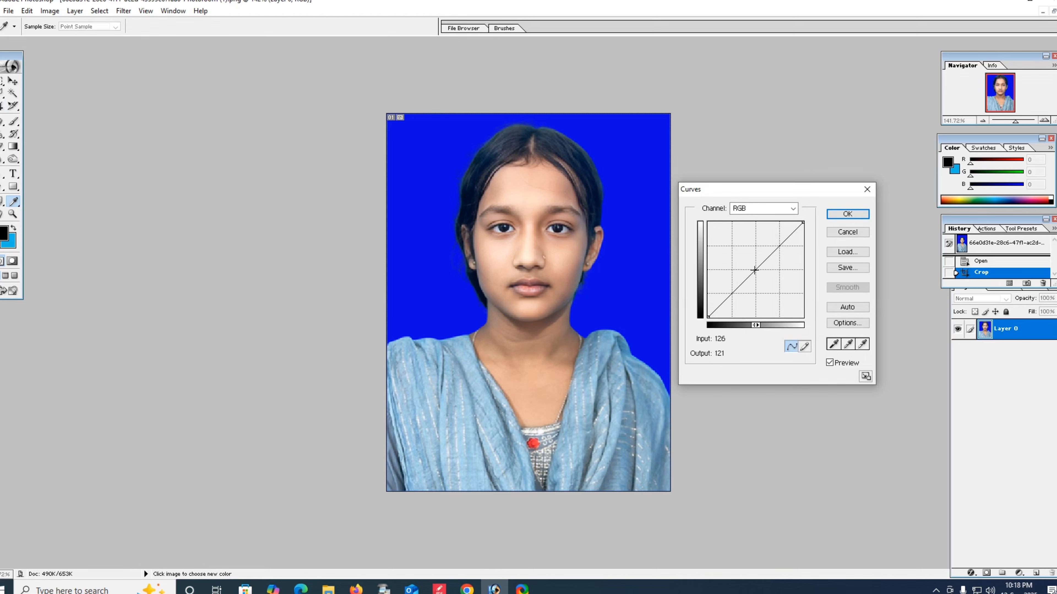
pyautogui.moveTo(755, 270); pyautogui.dragTo(755, 268)
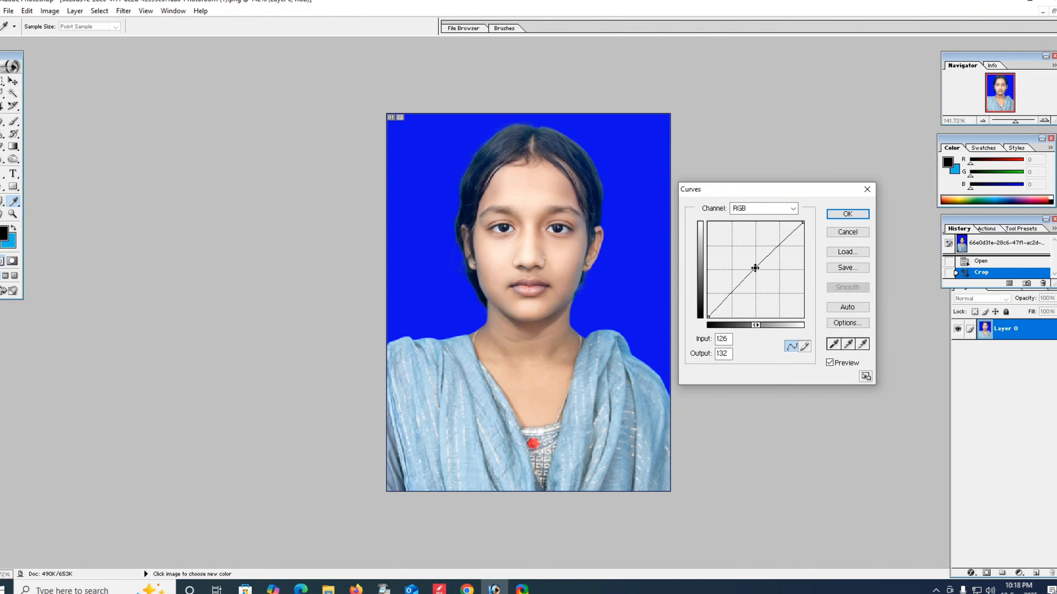
pyautogui.click(844, 213)
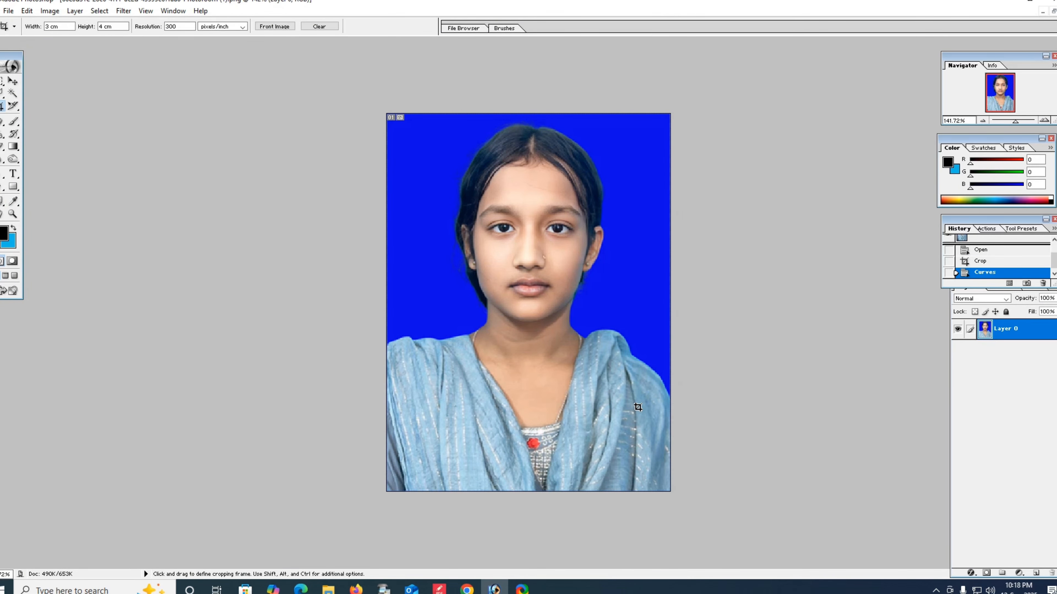
# Step: Increase the portrait's contrast with Levels, setting the RGB input black point to 7 and white point to 246
pyautogui.click(49, 11)
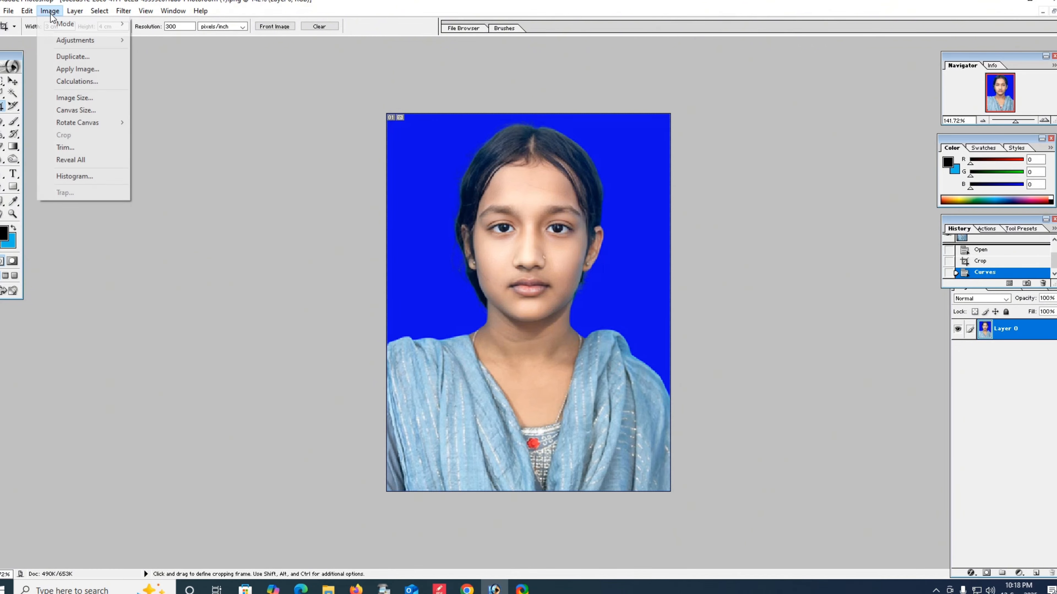
pyautogui.moveTo(77, 40)
pyautogui.click(158, 39)
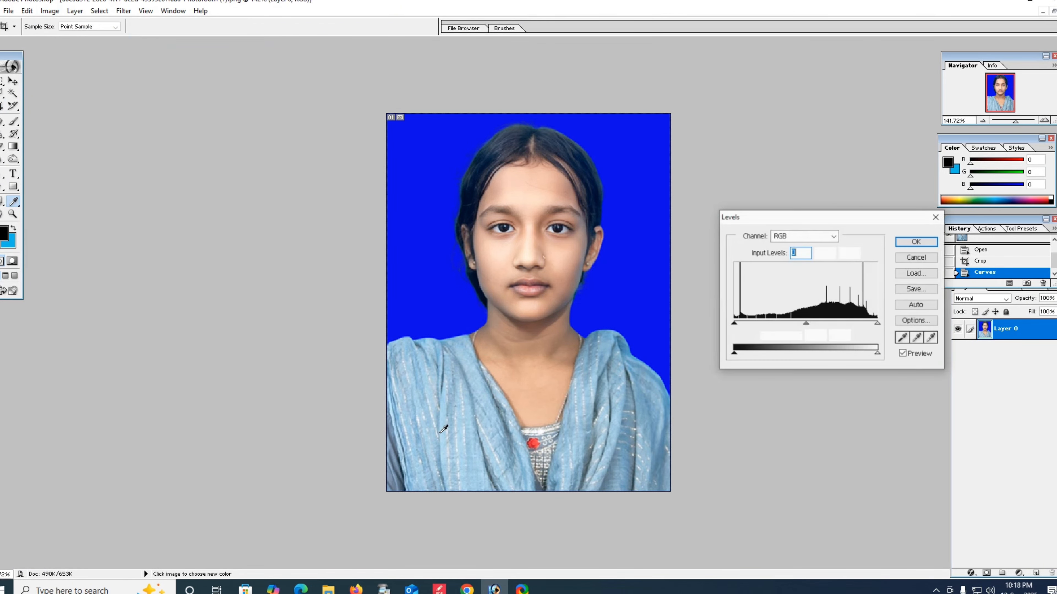
pyautogui.moveTo(878, 326); pyautogui.dragTo(875, 329)
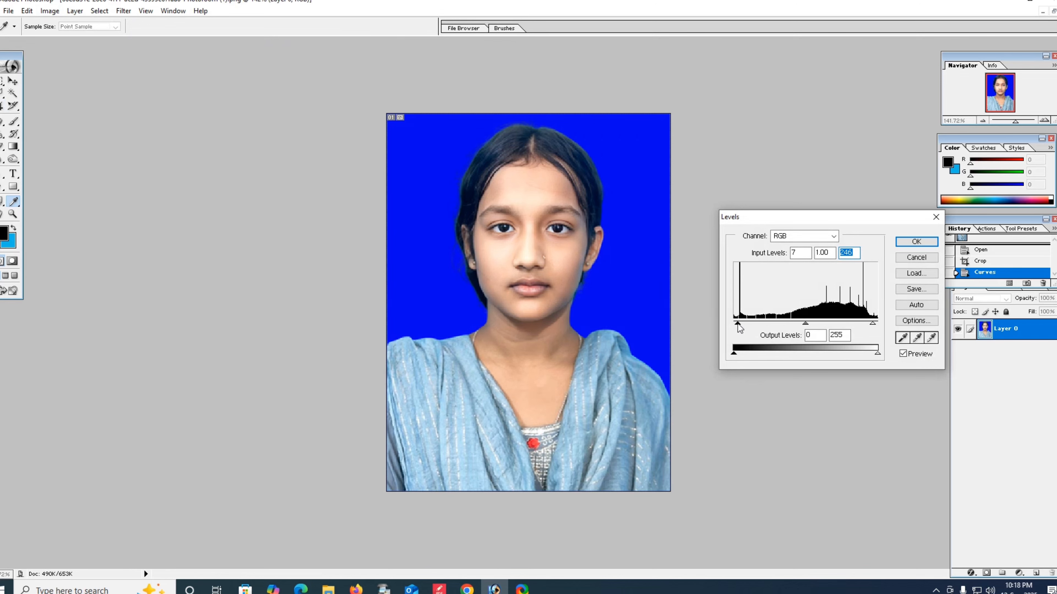
pyautogui.click(737, 324)
pyautogui.click(915, 242)
pyautogui.press('c')
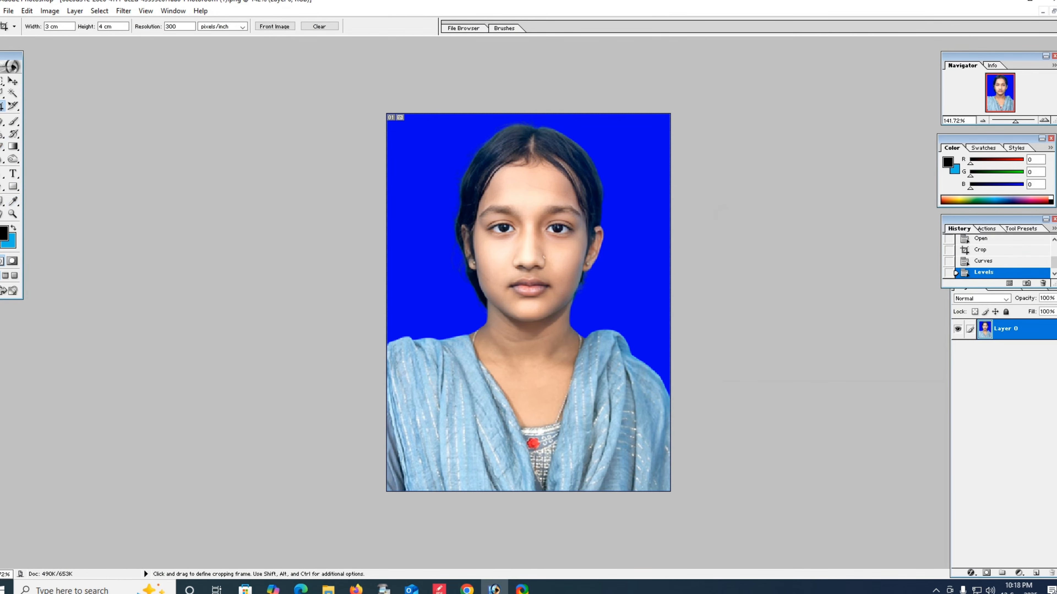
# Step: Lighten the skin tones with Selective Color by lowering Black in the Reds to about -49%
pyautogui.click(49, 12)
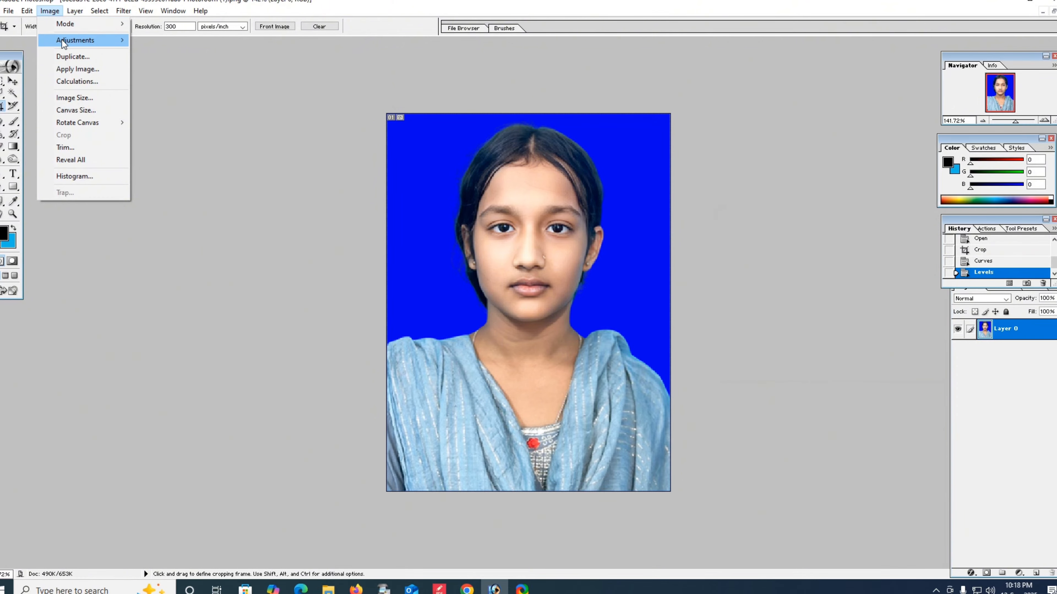
pyautogui.moveTo(62, 40)
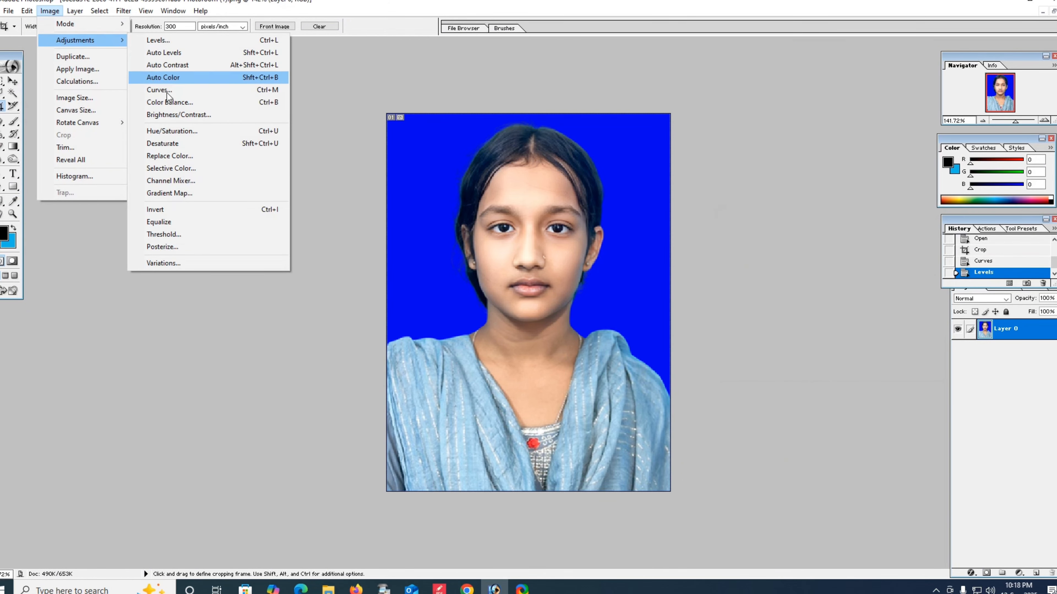
pyautogui.click(168, 169)
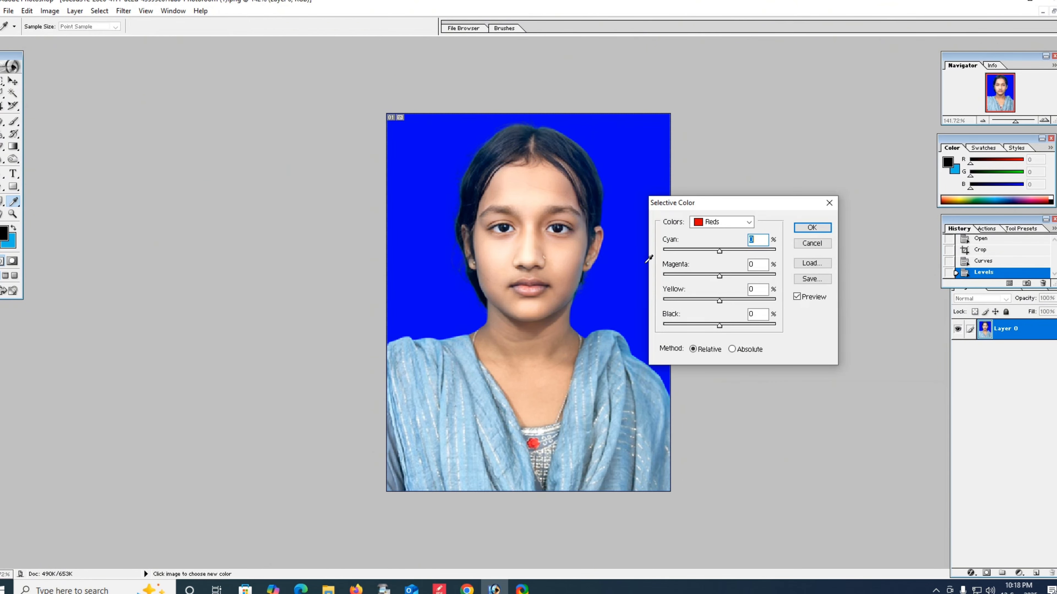
pyautogui.moveTo(676, 327); pyautogui.dragTo(686, 329)
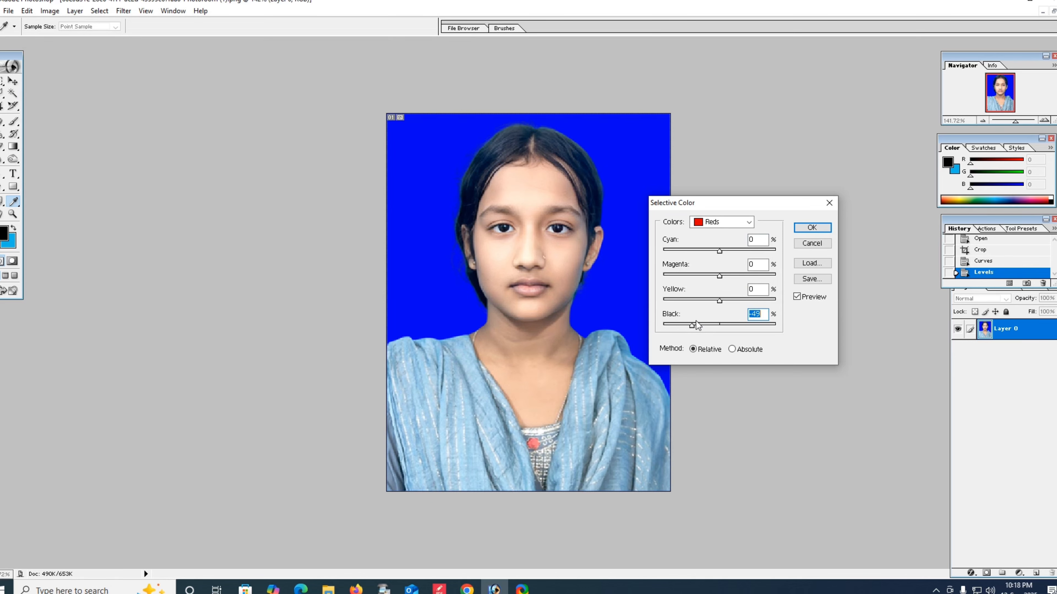
# Step: In the Yellows of Selective Color, set Black to -50% and Yellow to about +38%, lower Magenta, and apply the adjustment
pyautogui.click(721, 222)
pyautogui.click(707, 243)
pyautogui.click(684, 325)
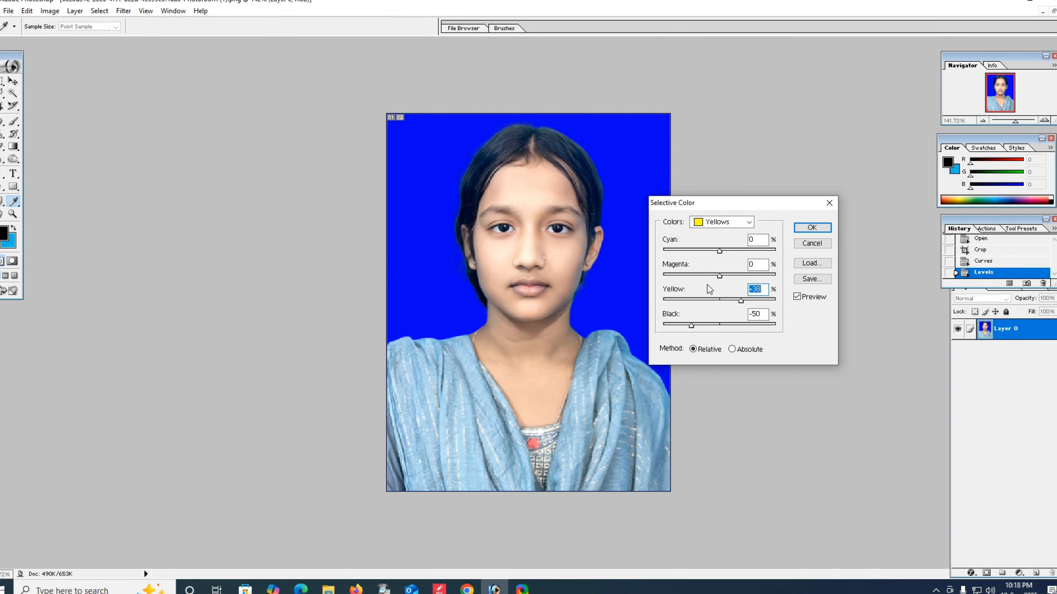
pyautogui.click(686, 275)
pyautogui.moveTo(686, 275); pyautogui.dragTo(694, 275)
pyautogui.click(812, 227)
pyautogui.press('c')
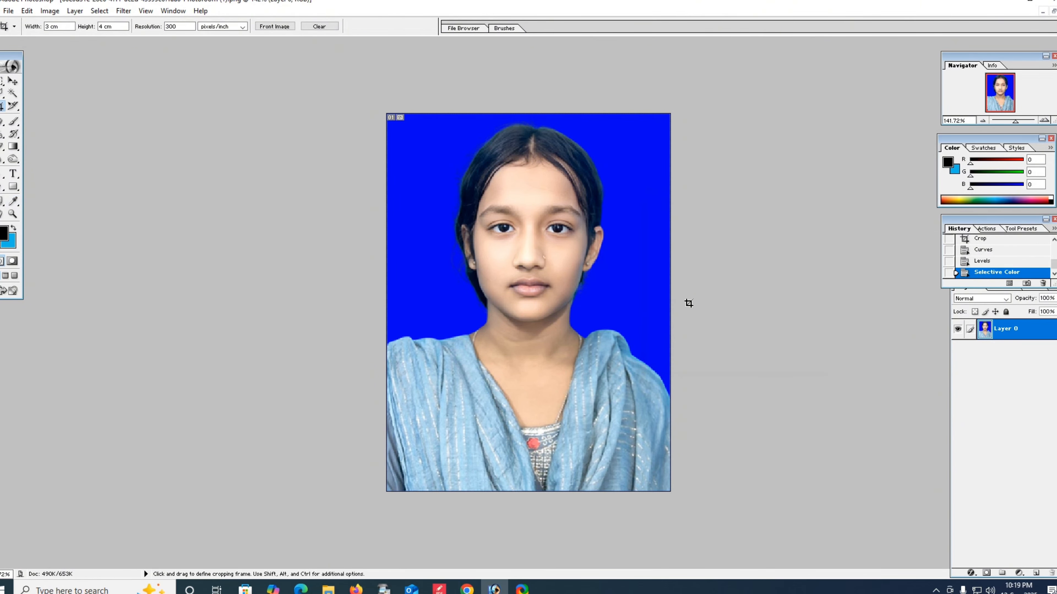
# Step: Lighten the hair near the crown with the Dodge tool, using a 70-pixel brush at 50% exposure on Midtones
pyautogui.hotkey('ctrl', '0')
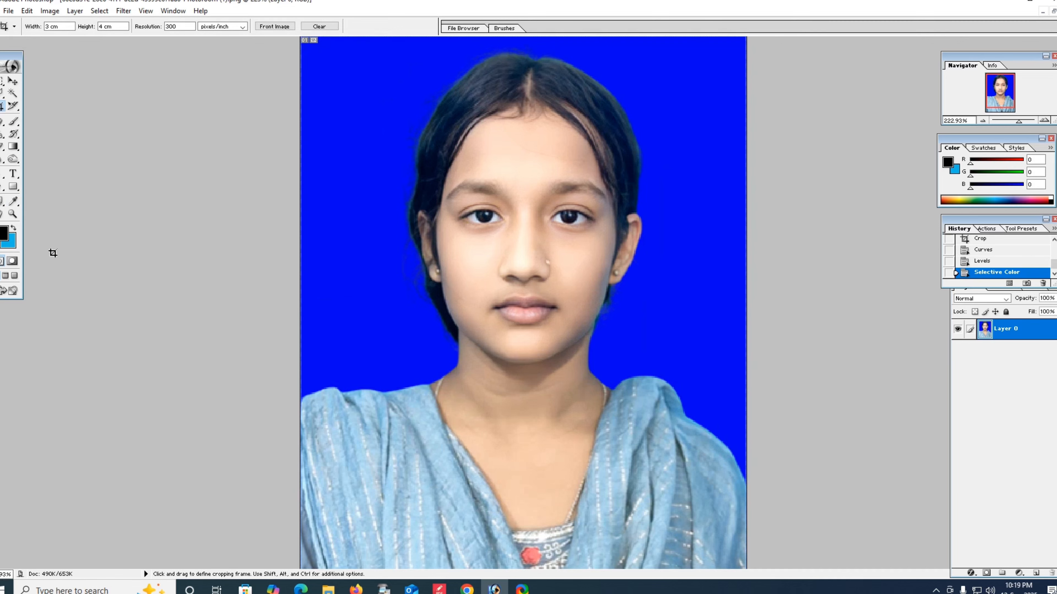
pyautogui.click(12, 159)
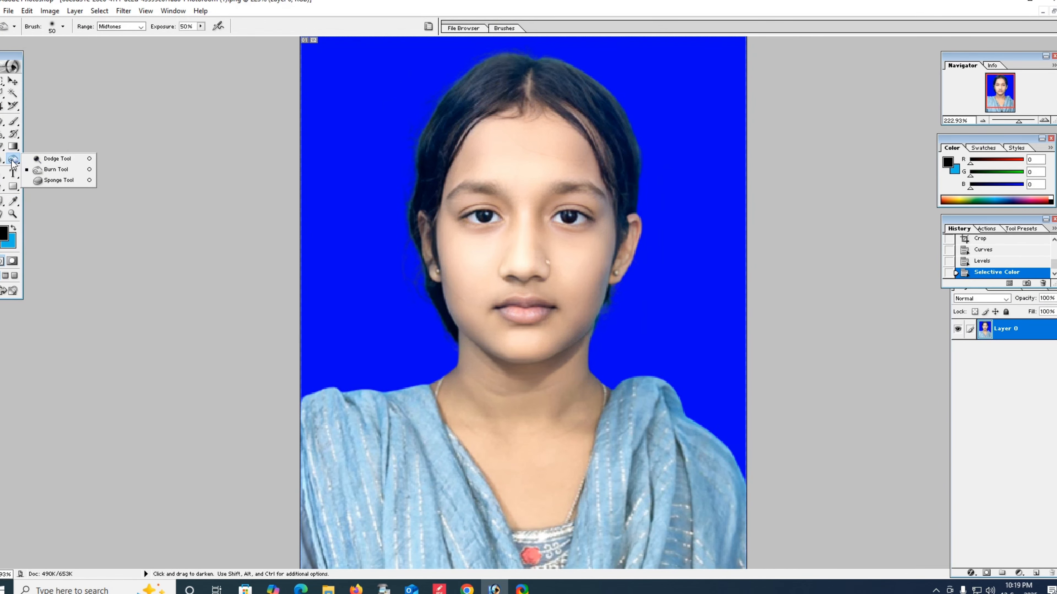
pyautogui.click(40, 159)
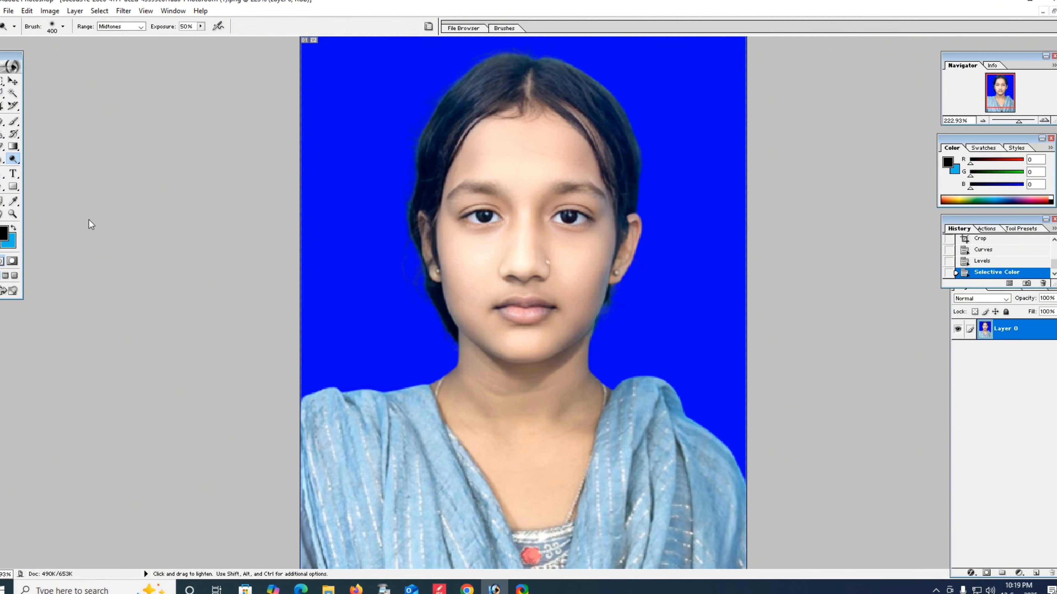
pyautogui.press('[')
pyautogui.press('[')
pyautogui.press('[')
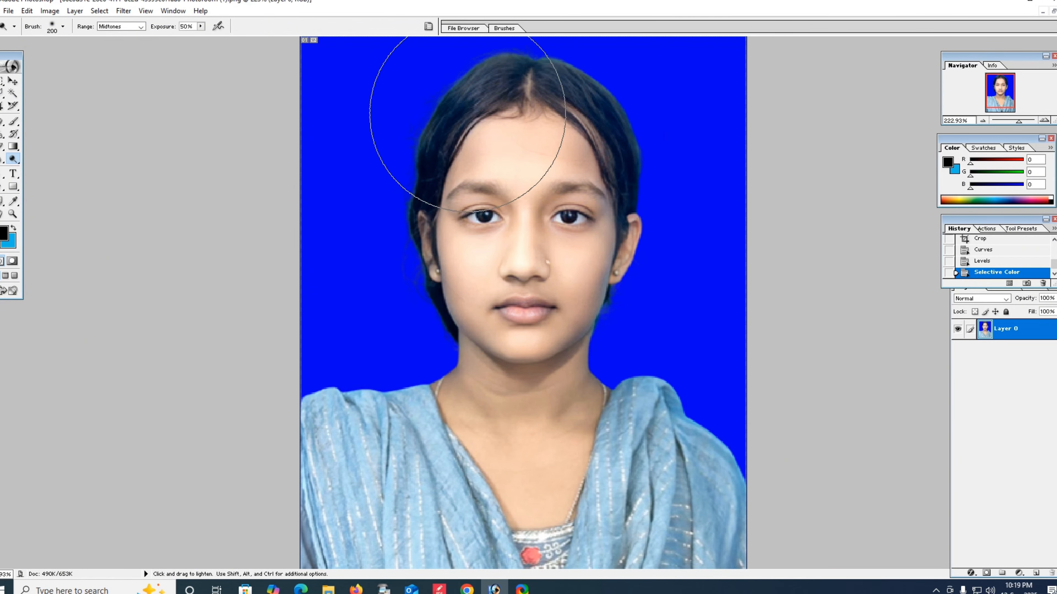
pyautogui.press('[')
pyautogui.press('[')
pyautogui.press('[')
pyautogui.moveTo(486, 91)
pyautogui.mouseDown()
pyautogui.moveTo(495, 83)
pyautogui.moveTo(487, 86)
pyautogui.mouseUp()
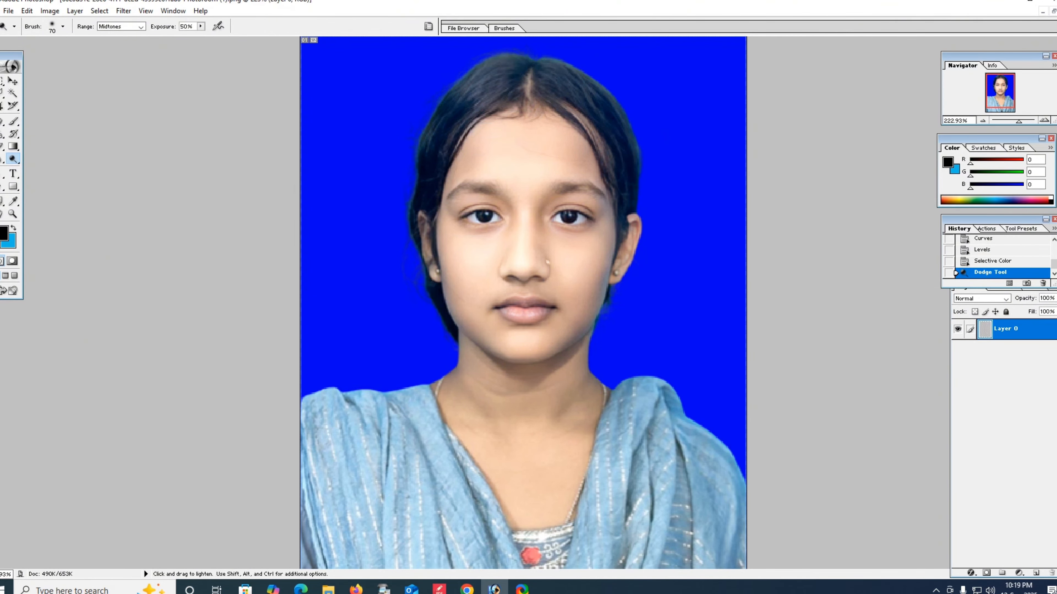
# Step: Darken the hair on both sides of the parting with the Burn tool, using a 50-pixel brush at 50% exposure
pyautogui.moveTo(13, 159); pyautogui.dragTo(45, 174)
pyautogui.click(43, 171)
pyautogui.moveTo(464, 77); pyautogui.dragTo(482, 77)
pyautogui.moveTo(481, 82)
pyautogui.mouseDown()
pyautogui.moveTo(544, 74)
pyautogui.moveTo(582, 85)
pyautogui.moveTo(607, 106)
pyautogui.mouseUp()
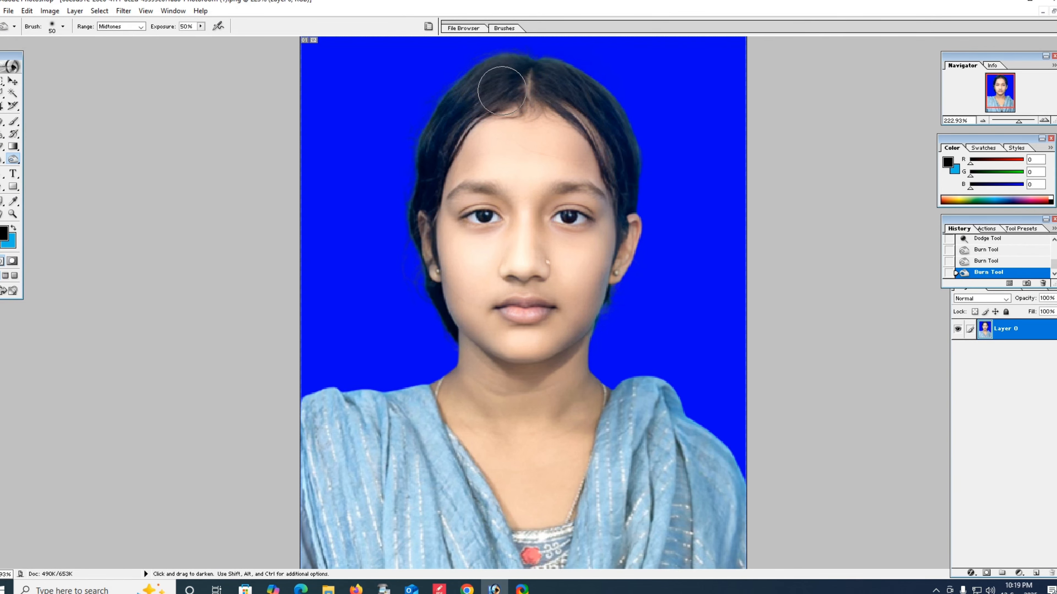
pyautogui.moveTo(502, 91)
pyautogui.mouseDown()
pyautogui.moveTo(460, 106)
pyautogui.moveTo(452, 123)
pyautogui.mouseUp()
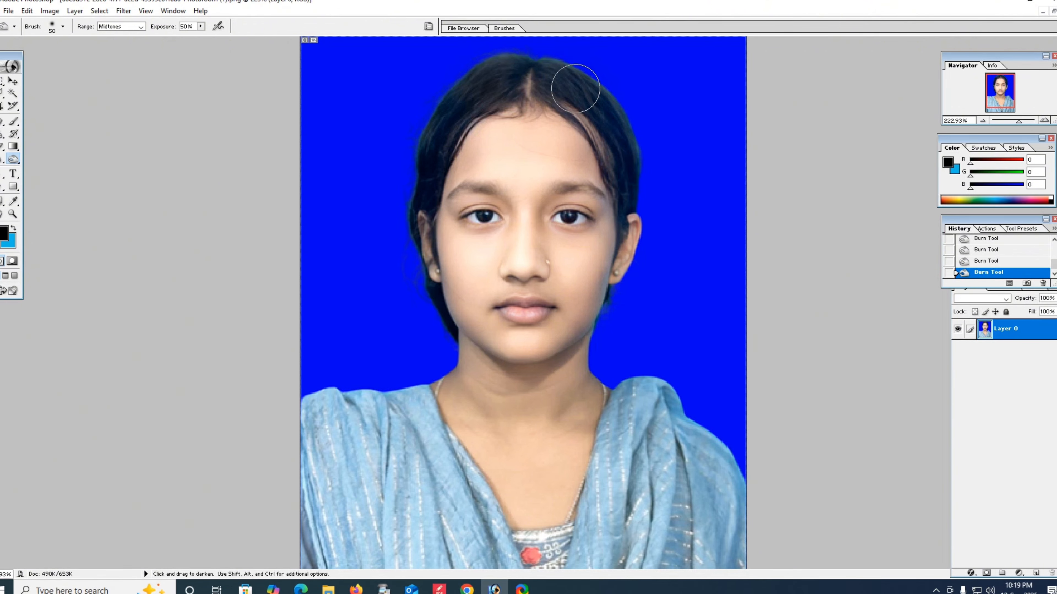
# Step: Darken both eyebrows with the Burn tool using a 20-pixel brush
pyautogui.press('[')
pyautogui.press('[')
pyautogui.press('[')
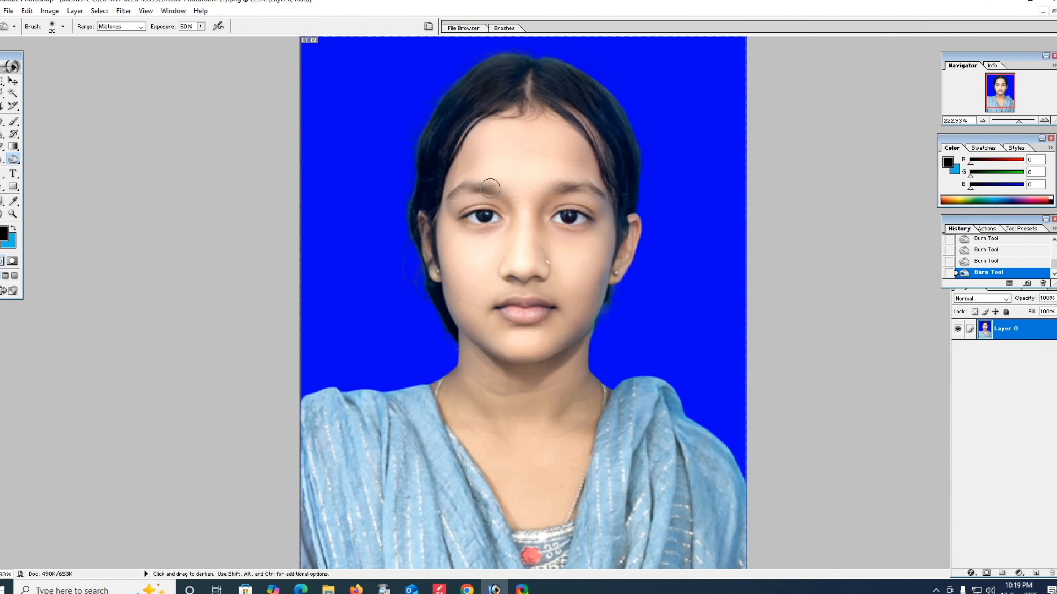
pyautogui.moveTo(479, 186); pyautogui.dragTo(456, 196)
pyautogui.moveTo(555, 187); pyautogui.dragTo(593, 194)
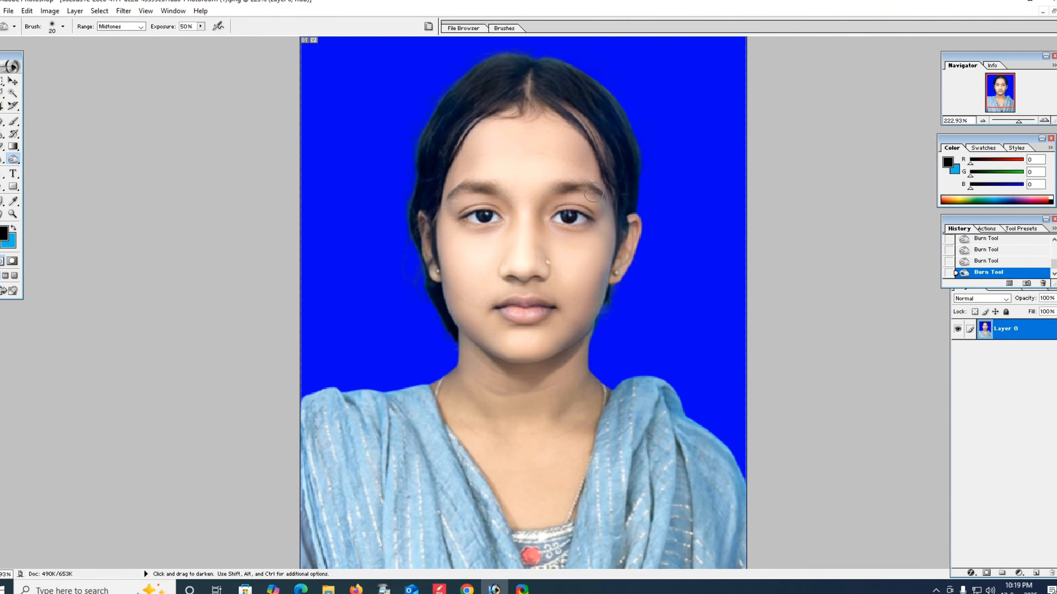
pyautogui.hotkey('ctrl', '-')
pyautogui.hotkey('ctrl', '-')
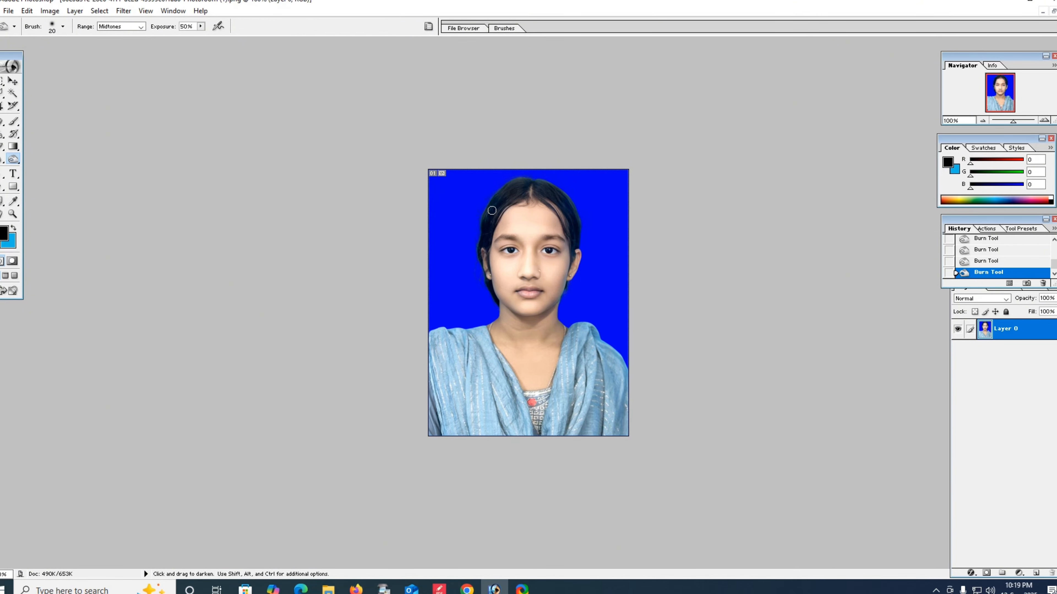
# Step: Create a new white A4 document in RGB Color at 300 pixels/inch
pyautogui.press('ctrl')
pyautogui.hotkey('ctrl', 'n')
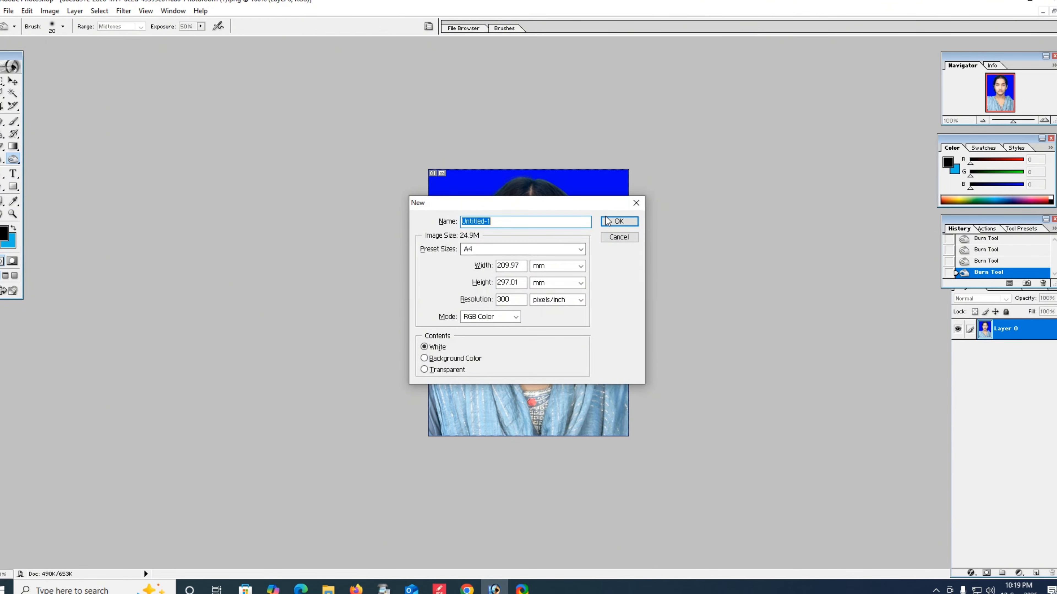
pyautogui.click(619, 221)
# Step: Place the portrait and A4 windows side by side and copy the portrait into the upper-left corner of the A4 page
pyautogui.moveTo(132, 57); pyautogui.dragTo(479, 98)
pyautogui.click(16, 84)
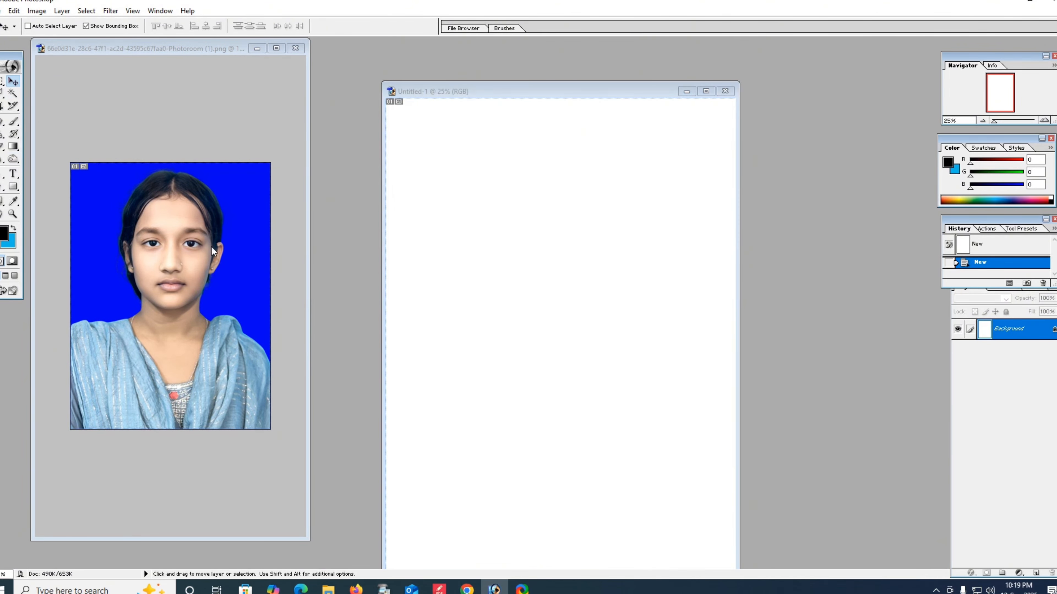
pyautogui.moveTo(211, 246); pyautogui.dragTo(410, 131)
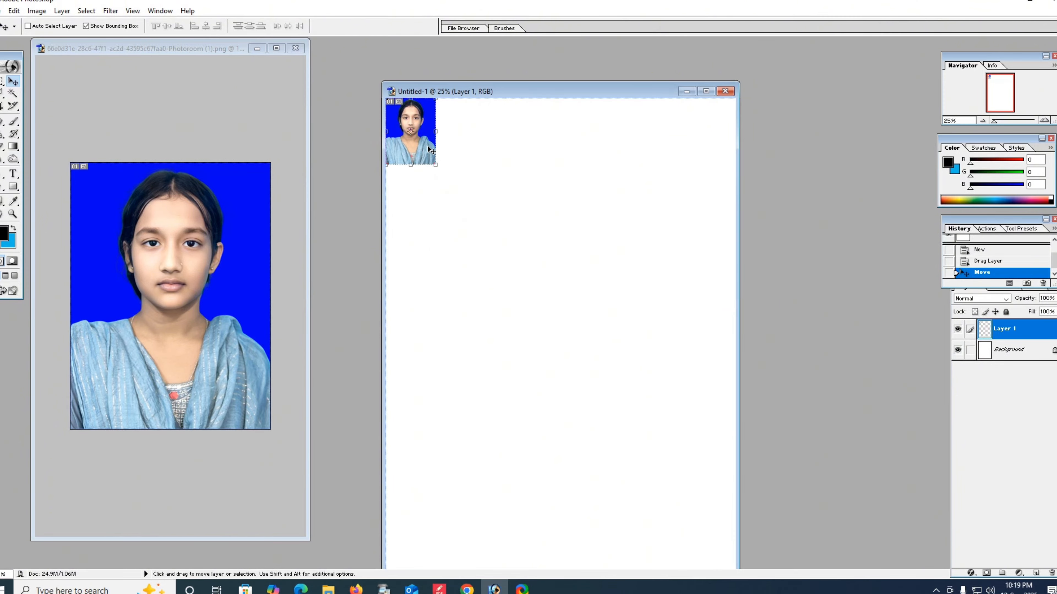
# Step: Duplicate the passport photo across the top of the A4 page to form an evenly spaced row of six
pyautogui.hotkey('shift', 'alt')
pyautogui.moveTo(413, 140); pyautogui.dragTo(517, 144)
pyautogui.moveTo(510, 146); pyautogui.dragTo(562, 148)
pyautogui.moveTo(562, 149); pyautogui.dragTo(668, 162)
pyautogui.click(706, 91)
pyautogui.hotkey('ctrl', '+')
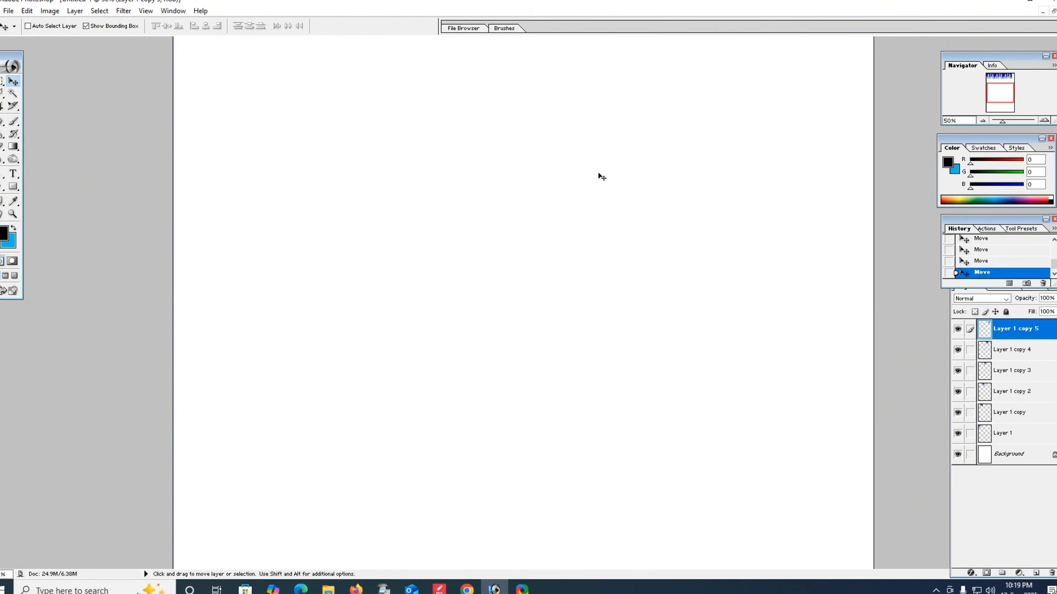
pyautogui.scroll(5, 595, 292)
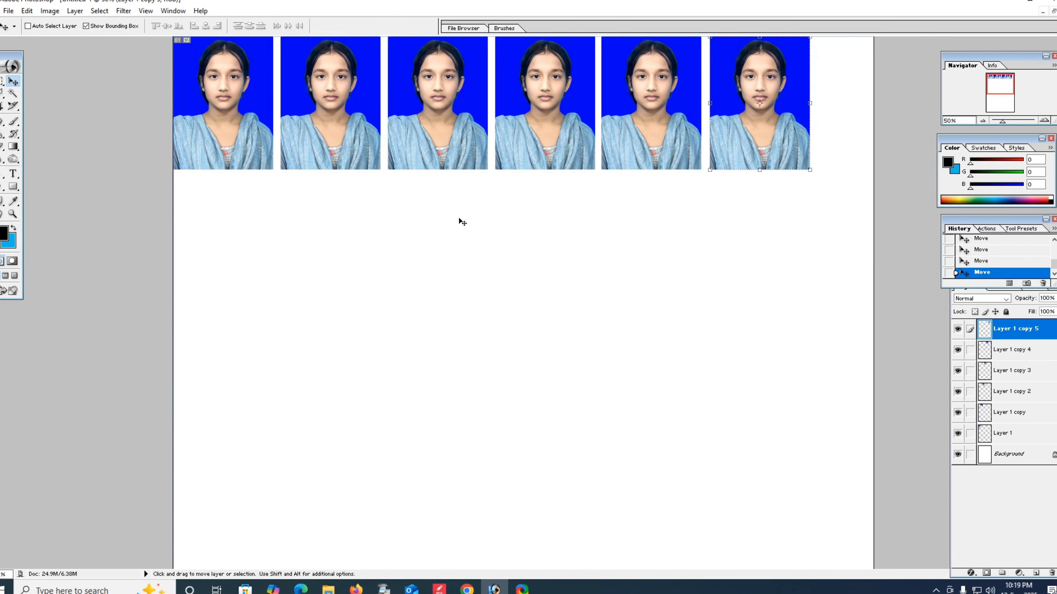
# Step: Merge the six photo layers into a single layer above the white background
pyautogui.hotkey('ctrl', 'e')
pyautogui.hotkey('ctrl', 'e')
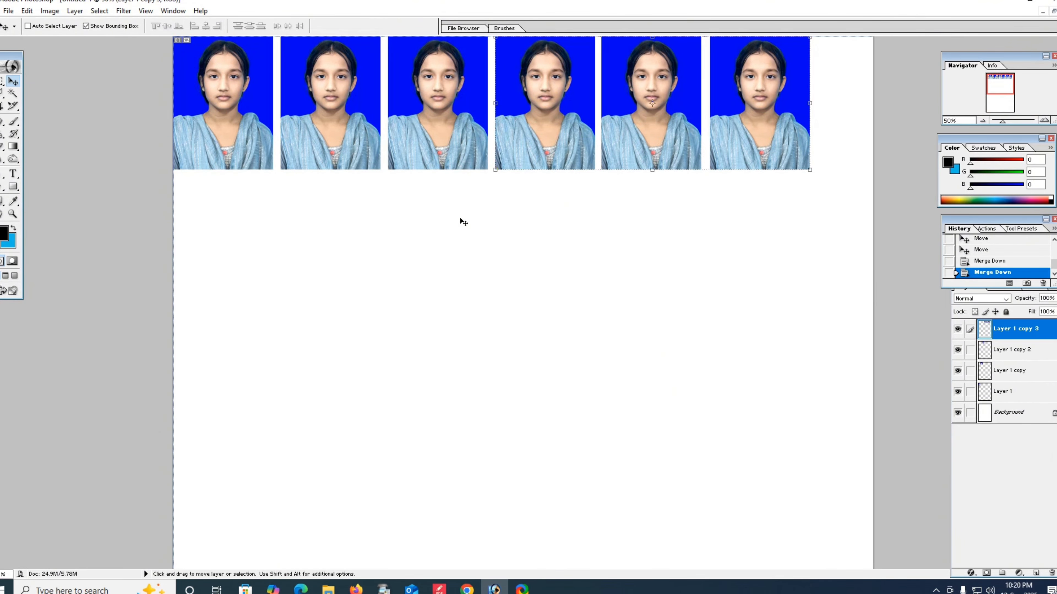
pyautogui.hotkey('ctrl', 'e')
pyautogui.hotkey('ctrl', 'e')
pyautogui.hotkey('ctrl', 'e')
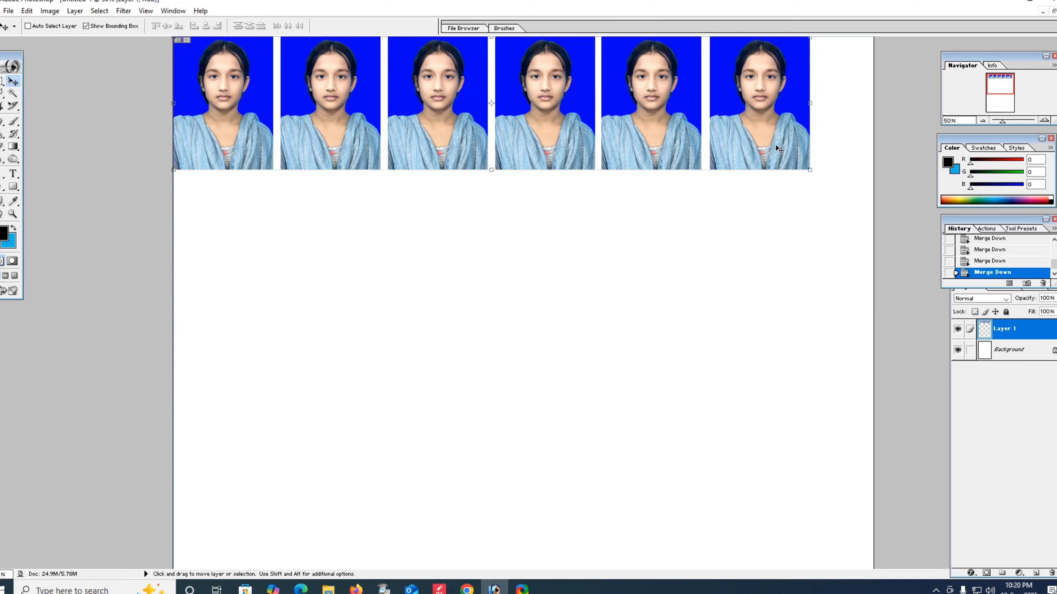
# Step: Scale the row of six photos to 106.5% and centre it across the top of the page with narrow side margins
pyautogui.moveTo(777, 149)
pyautogui.mouseDown()
pyautogui.moveTo(800, 191)
pyautogui.moveTo(785, 136)
pyautogui.mouseUp()
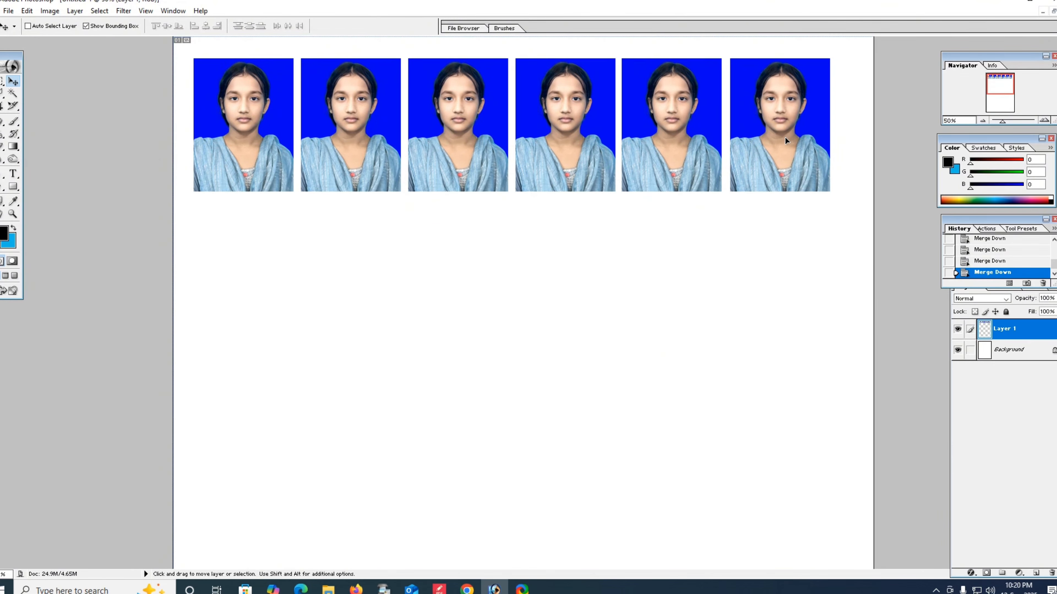
pyautogui.hotkey('ctrl', 't')
pyautogui.moveTo(830, 192); pyautogui.dragTo(850, 196)
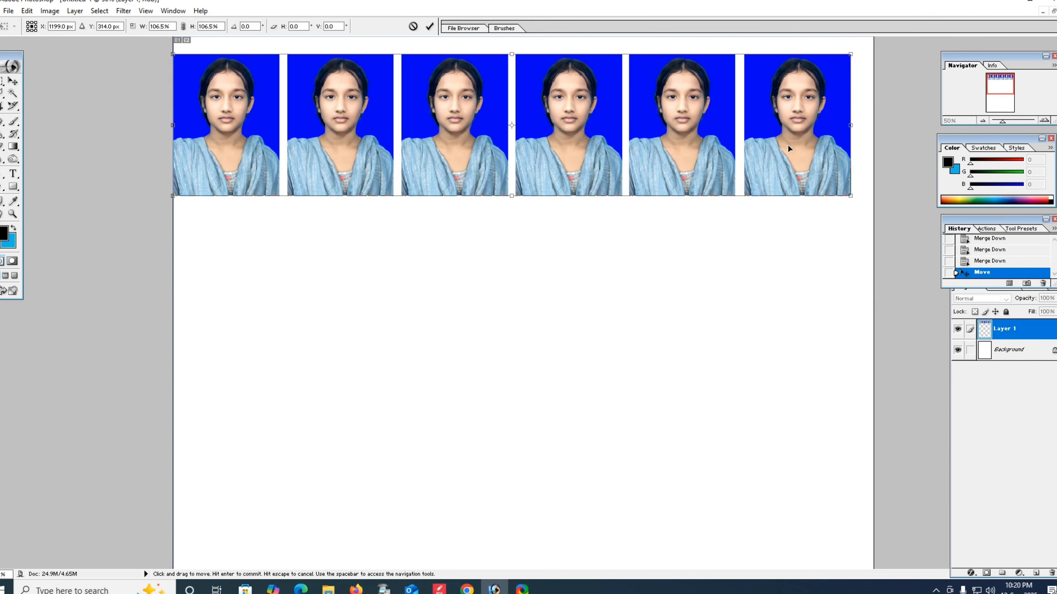
pyautogui.moveTo(789, 149); pyautogui.dragTo(799, 140)
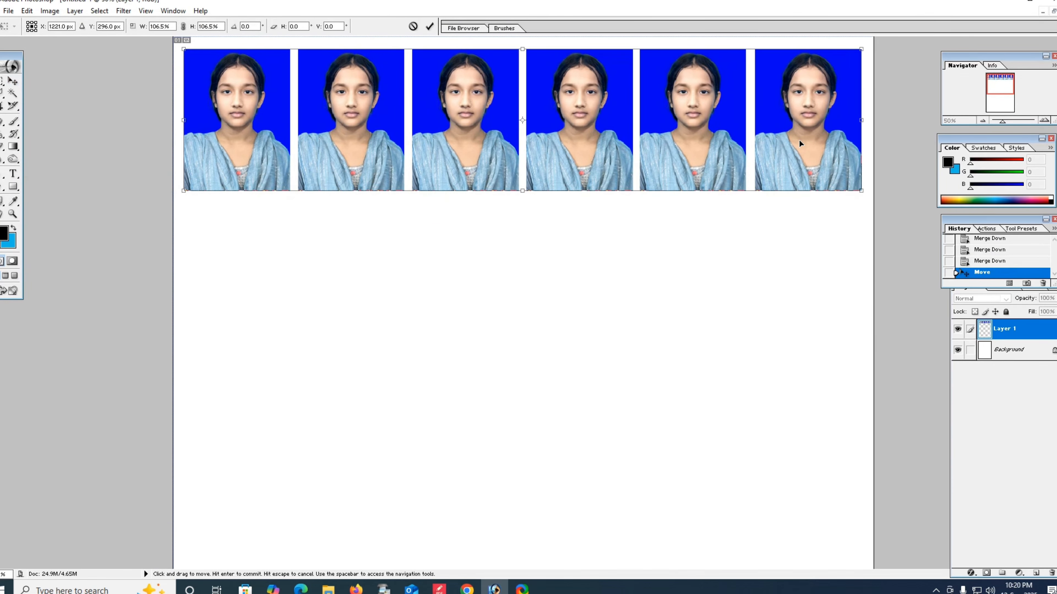
pyautogui.click(6, 81)
pyautogui.click(477, 219)
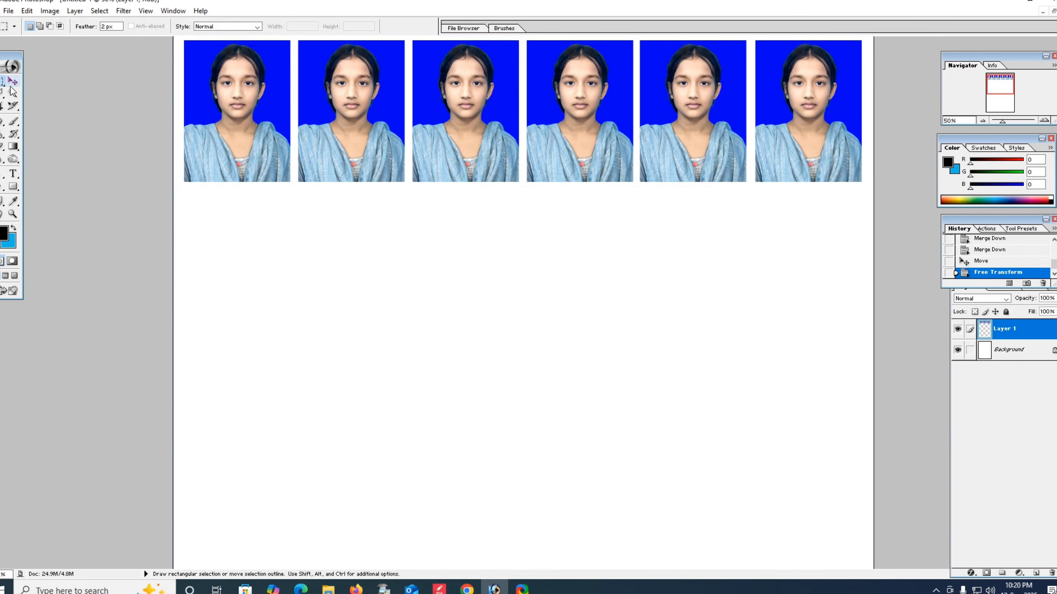
# Step: Duplicate the photo row straight down the page five times to form six evenly spaced rows filling the A4 sheet
pyautogui.click(13, 82)
pyautogui.hotkey('ctrl', '-')
pyautogui.hotkey('ctrl', '-')
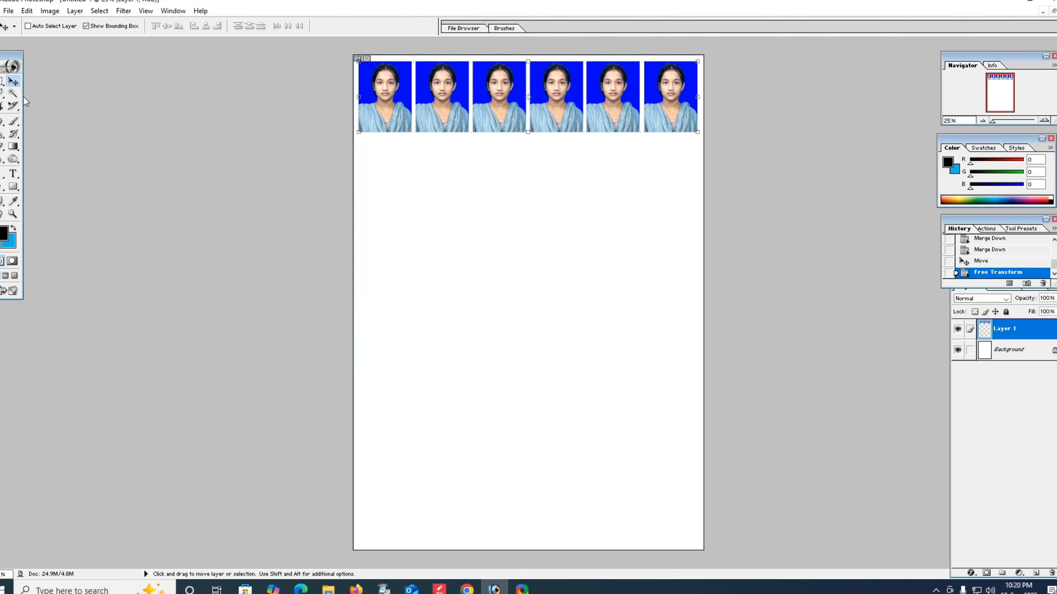
pyautogui.press('shift')
pyautogui.press('alt')
pyautogui.moveTo(500, 91); pyautogui.dragTo(500, 168)
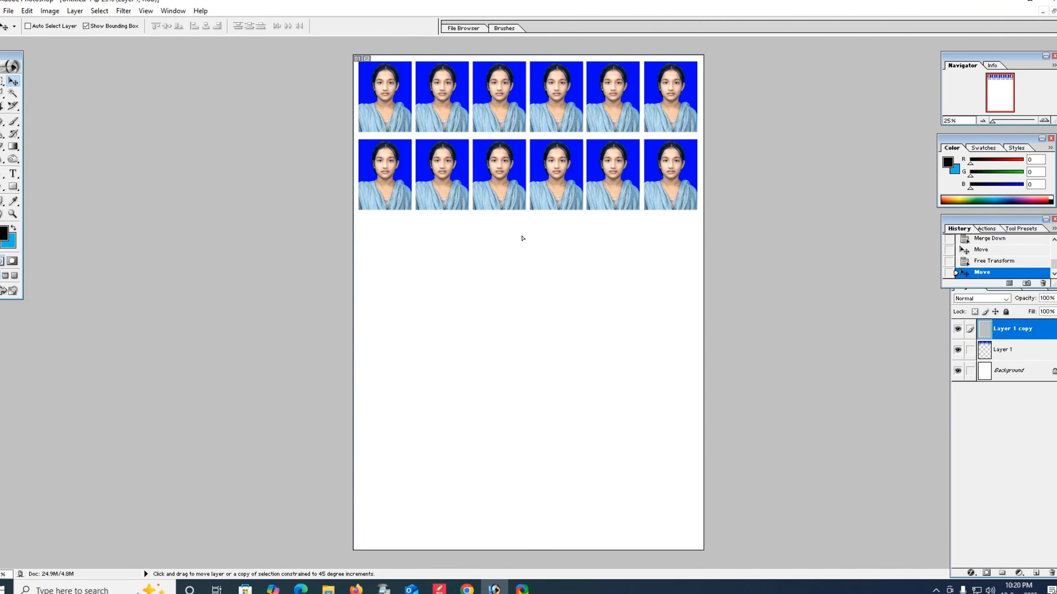
pyautogui.moveTo(521, 236); pyautogui.dragTo(528, 322)
pyautogui.moveTo(519, 374); pyautogui.dragTo(520, 452)
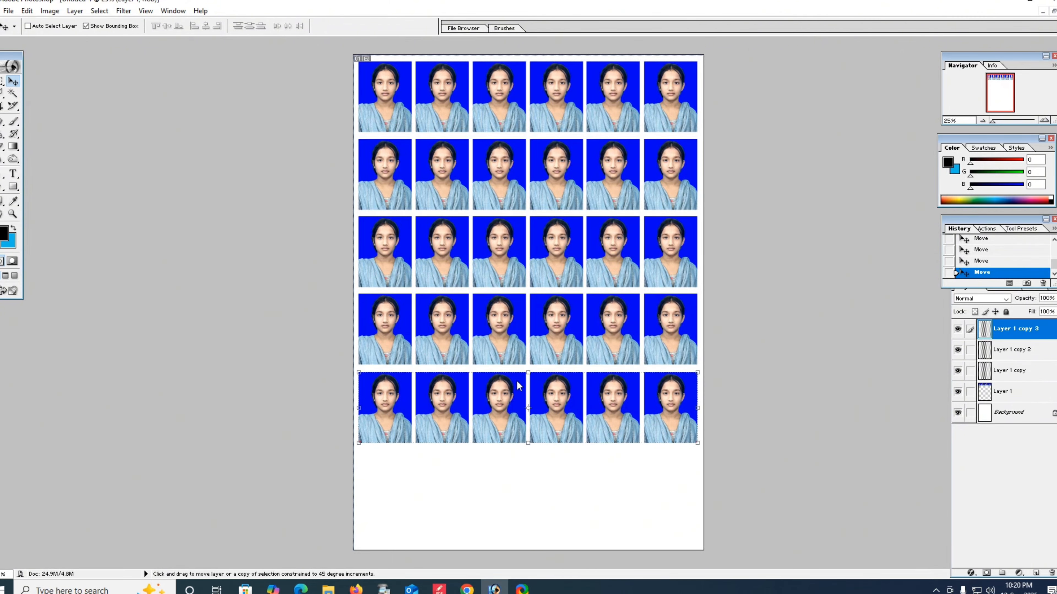
pyautogui.moveTo(522, 400); pyautogui.dragTo(525, 477)
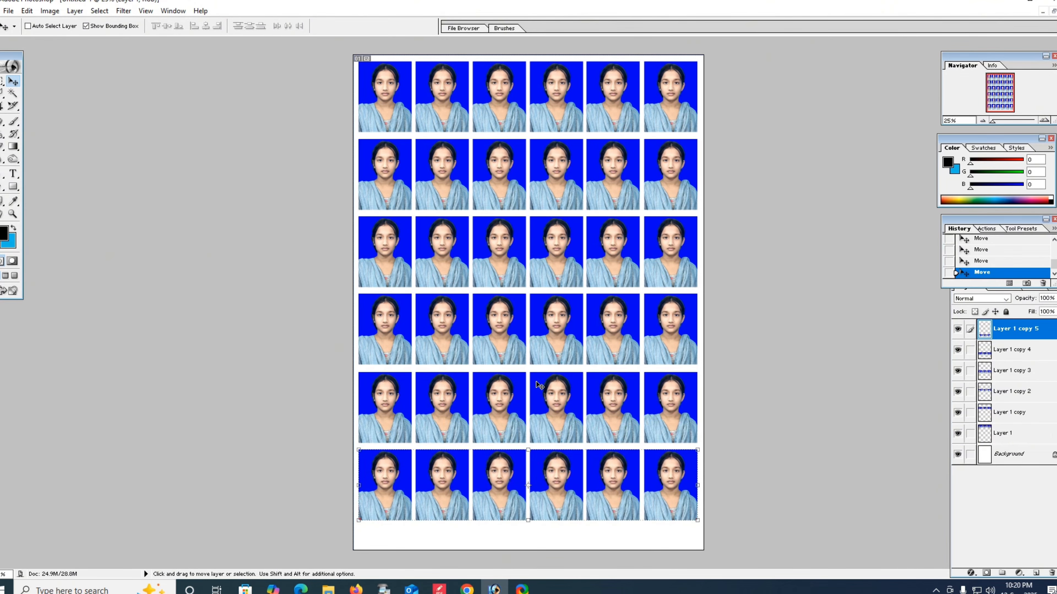
# Step: Confirm A4 210 x 297 mm paper in portrait orientation in the page setup for printing
pyautogui.hotkey('ctrl', 'alt', 'p')
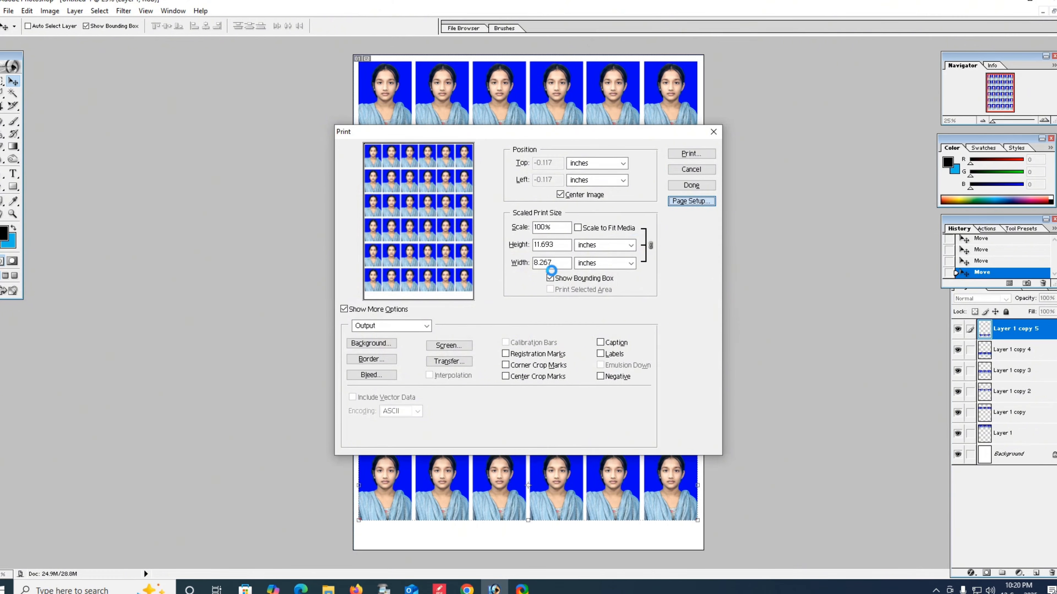
pyautogui.press('Return')
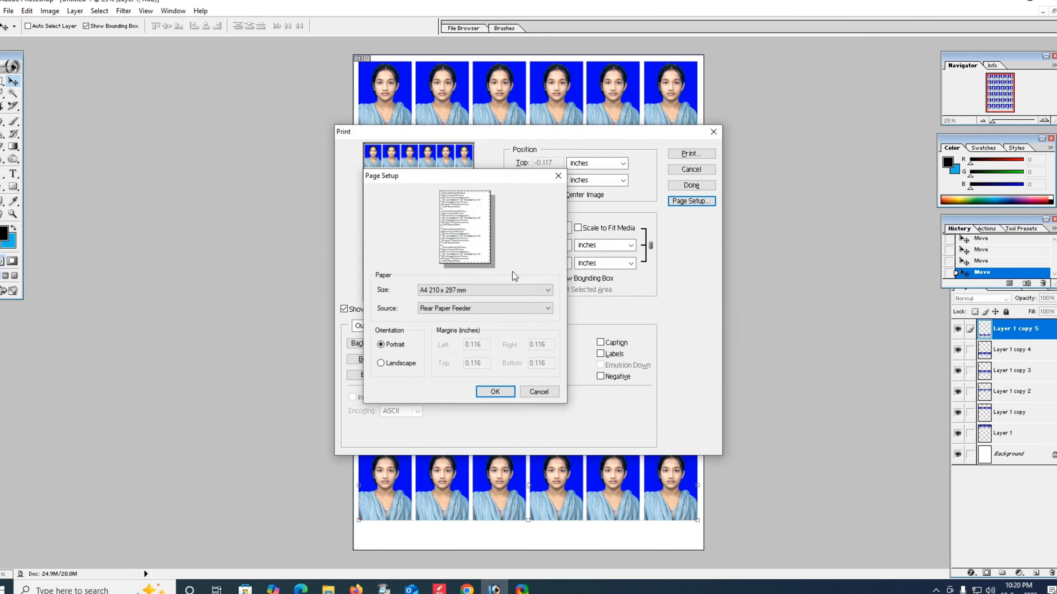
pyautogui.click(442, 290)
pyautogui.click(484, 394)
pyautogui.click(490, 394)
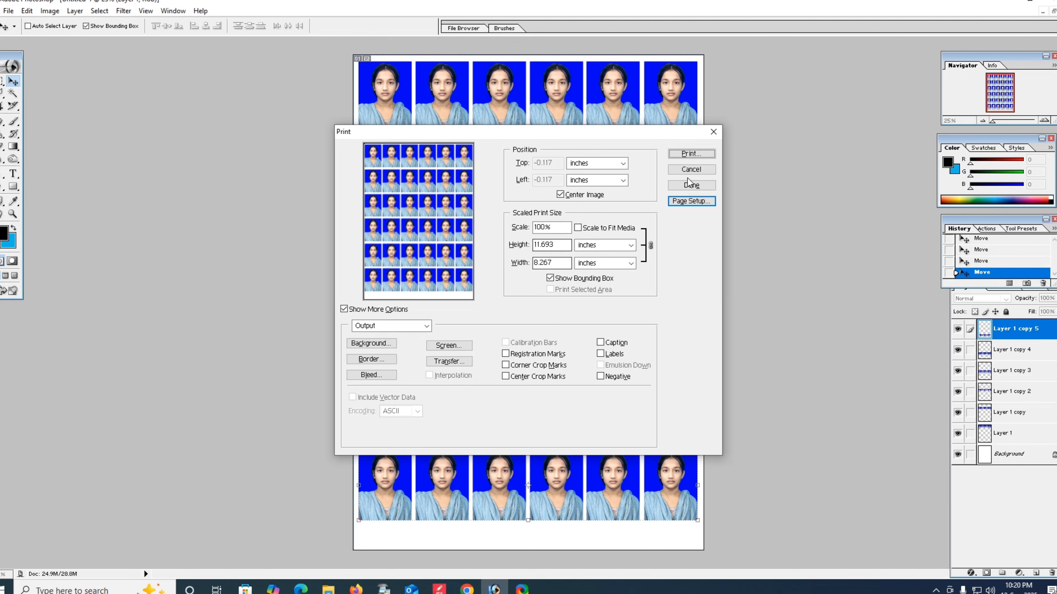
# Step: Proceed with printing despite the clipping and choose the EPSON L8050 Series (Copy 1) printer
pyautogui.click(700, 155)
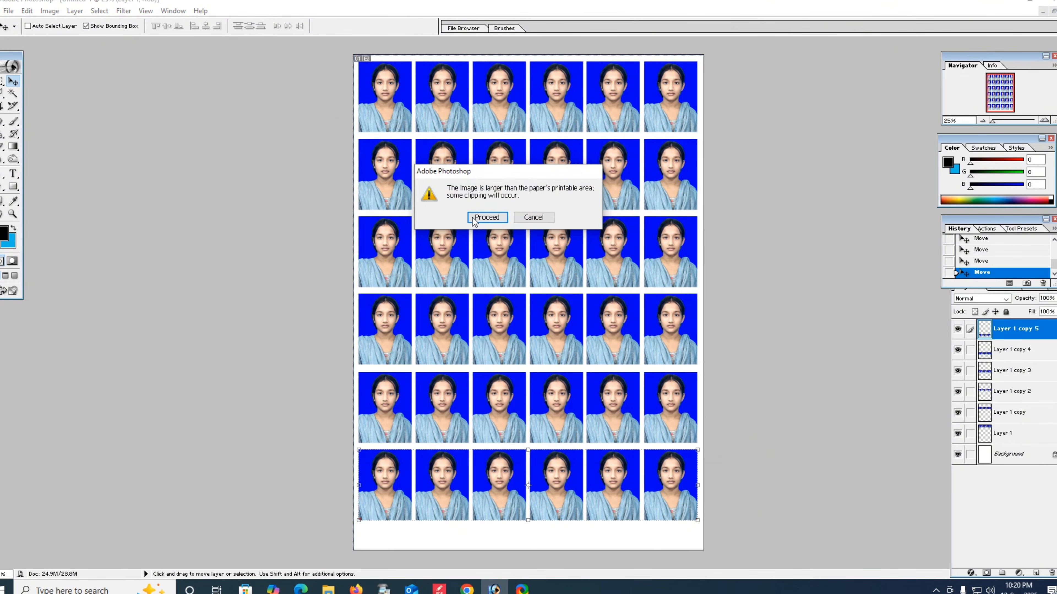
pyautogui.click(487, 217)
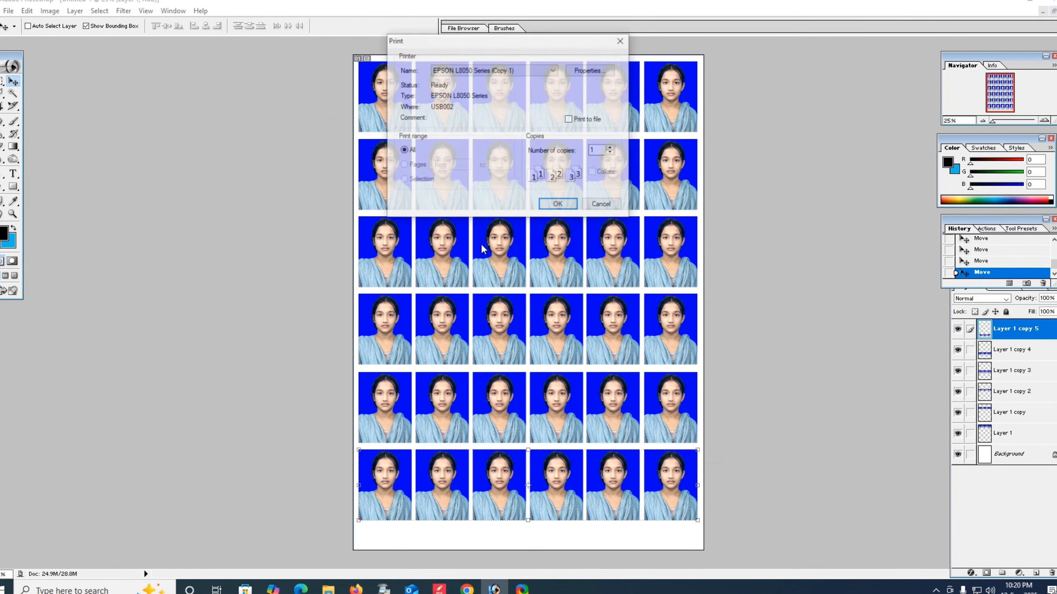
pyautogui.click(507, 71)
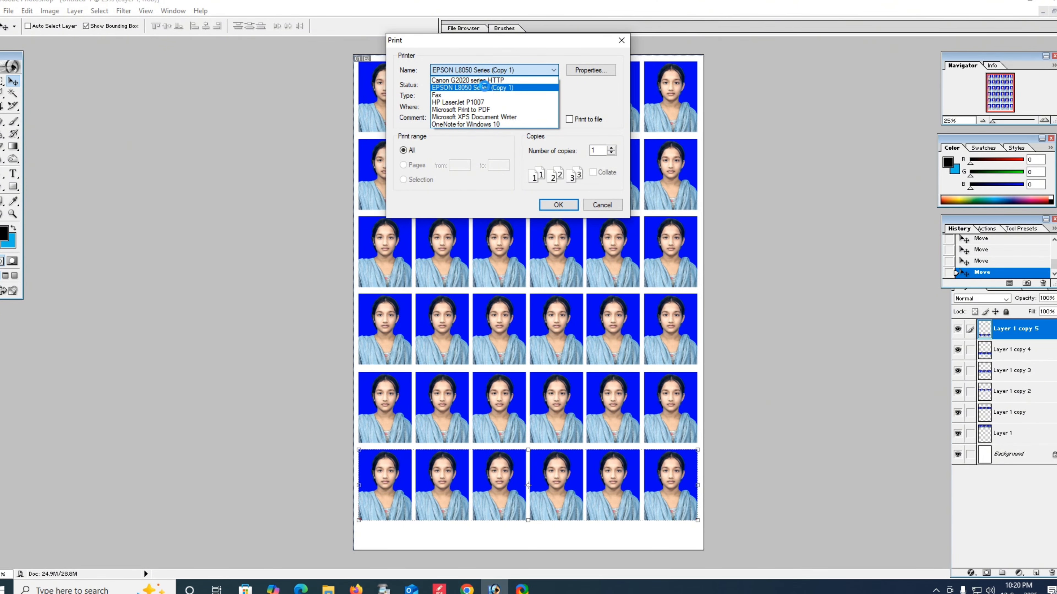
pyautogui.click(483, 88)
# Step: Set the paper type to Epson Premium Glossy in the EPSON L8050 printer's properties
pyautogui.click(587, 71)
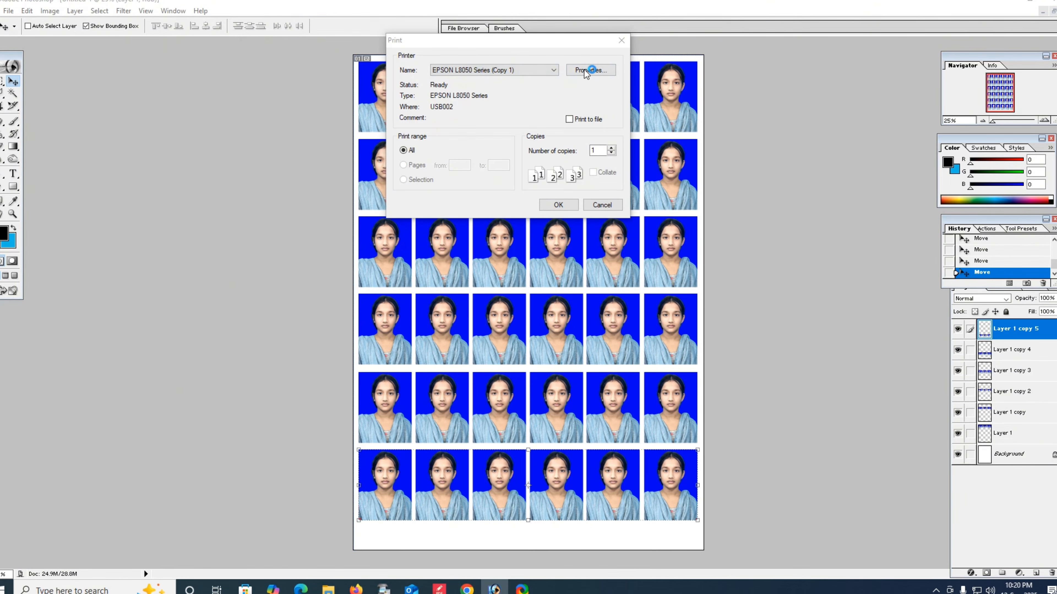
pyautogui.click(592, 102)
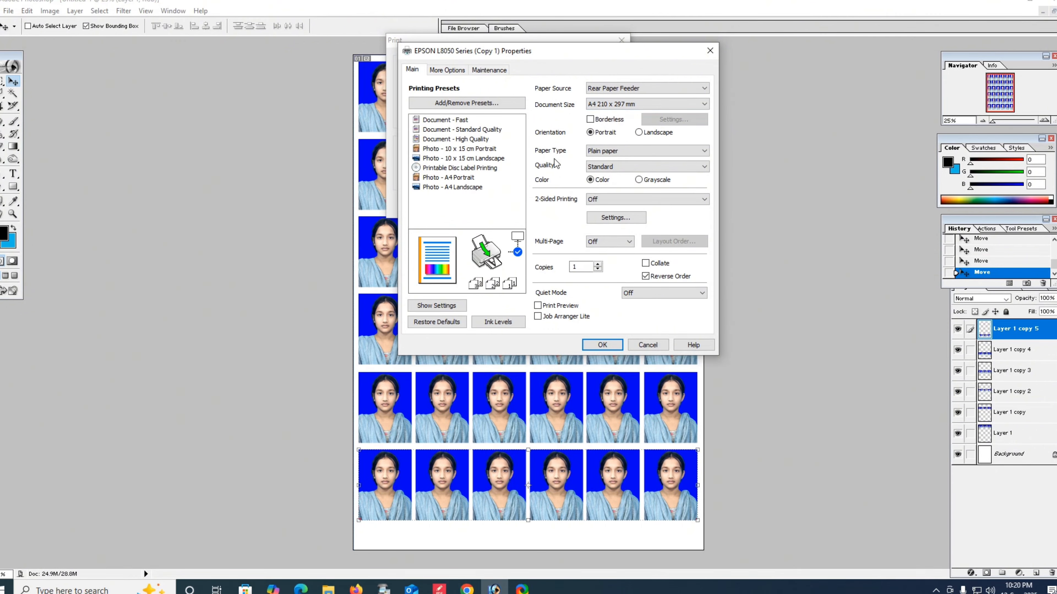
pyautogui.click(614, 152)
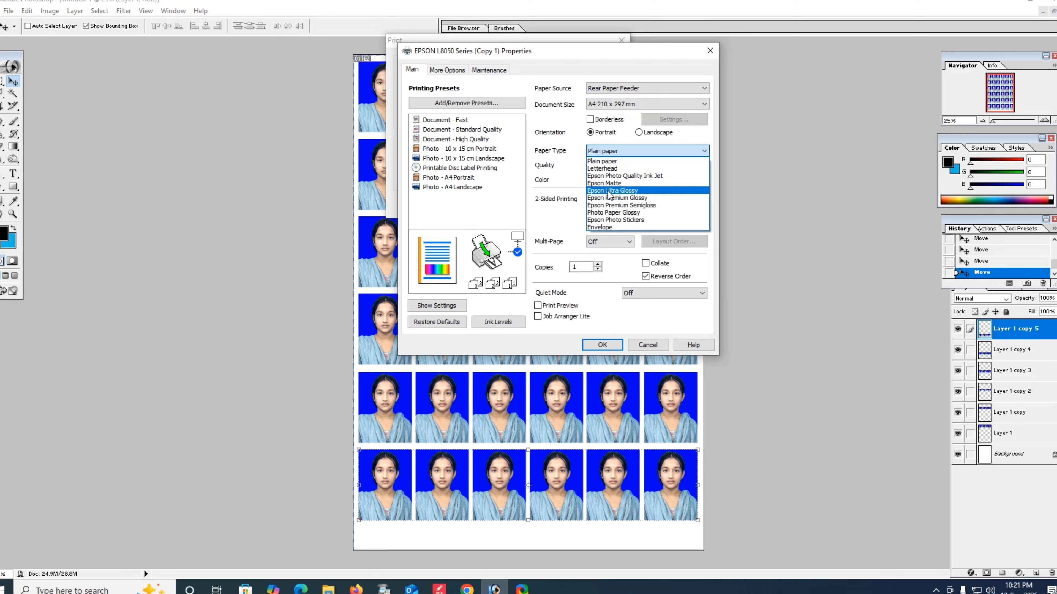
pyautogui.click(608, 191)
pyautogui.click(612, 151)
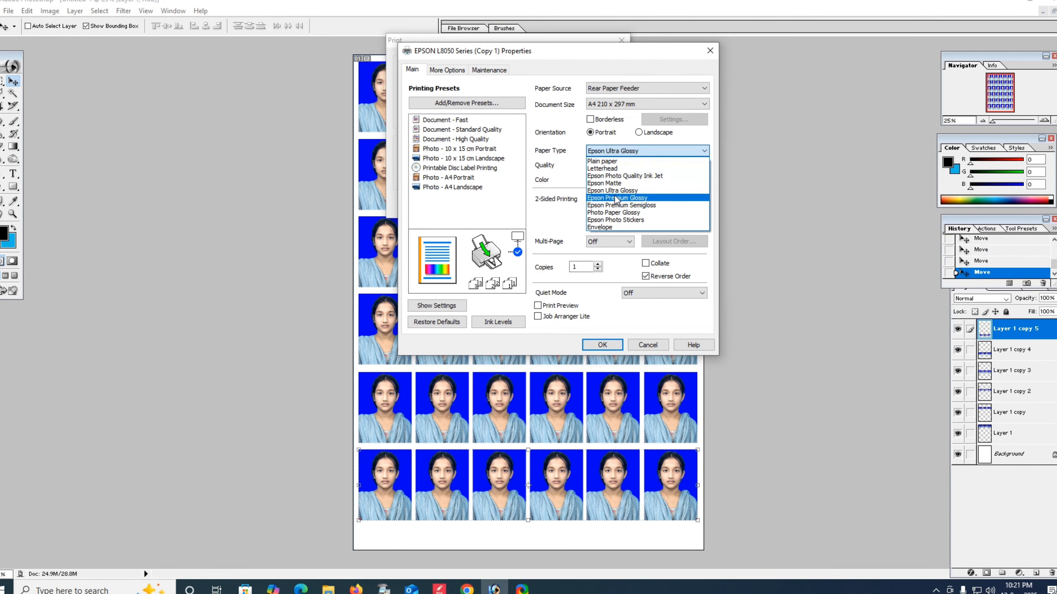
pyautogui.click(615, 198)
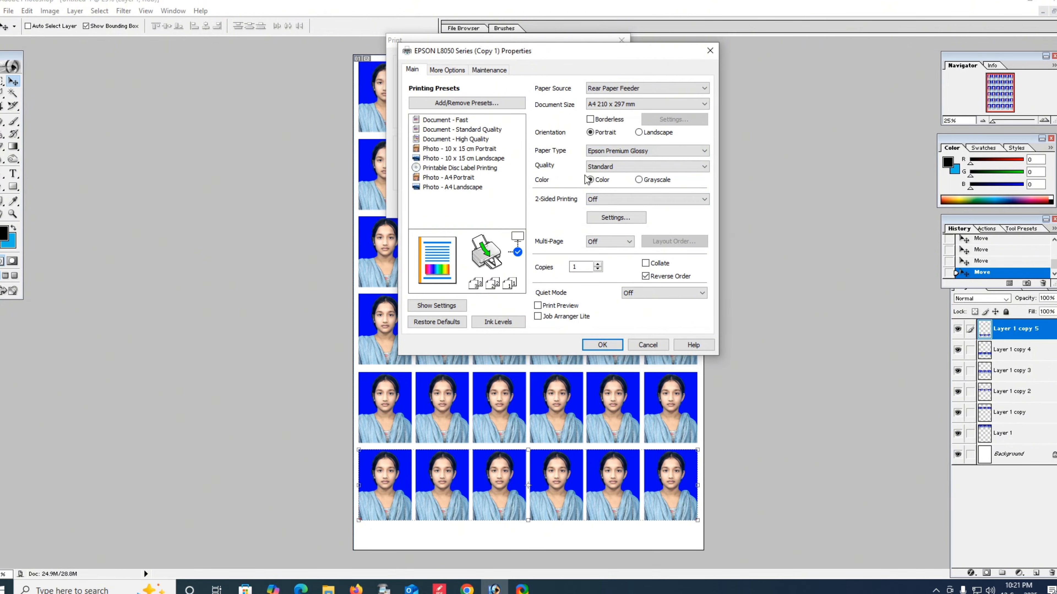
# Step: Set the print quality to High and cancel both the printer properties and the print job
pyautogui.click(603, 167)
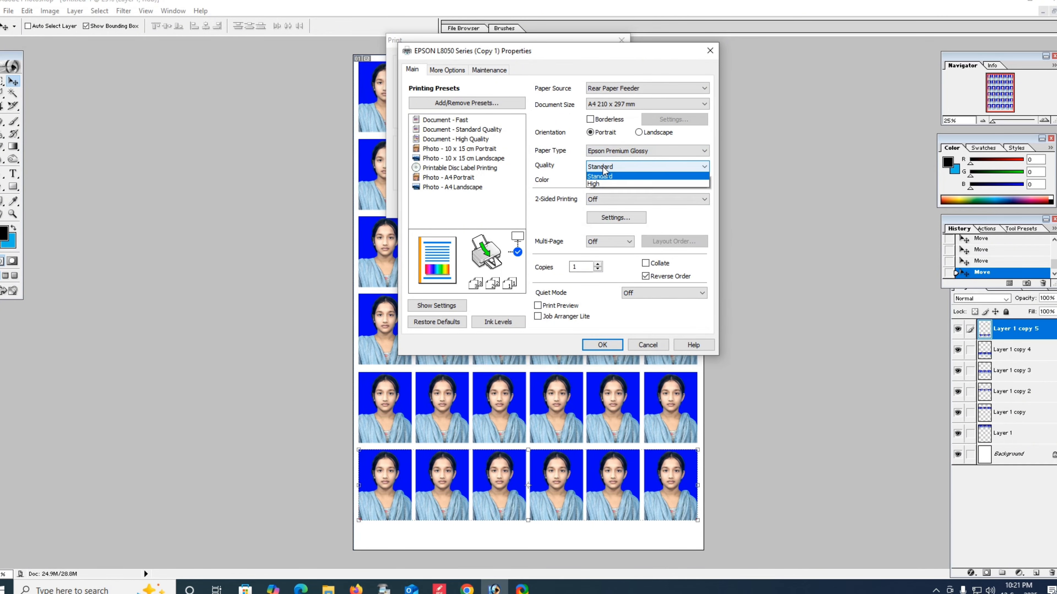
pyautogui.click(607, 184)
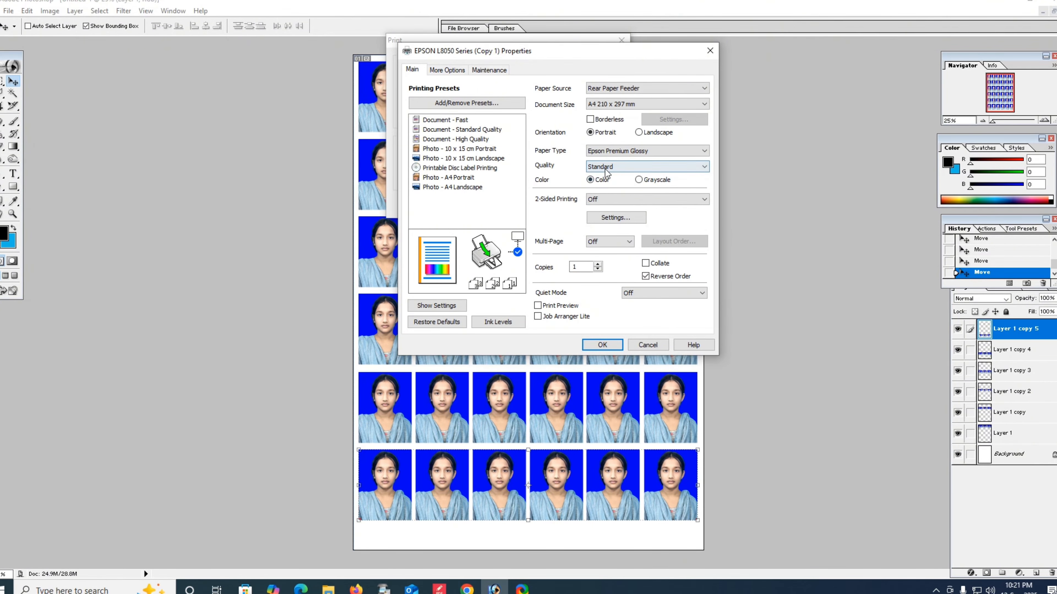
pyautogui.click(605, 169)
pyautogui.click(609, 192)
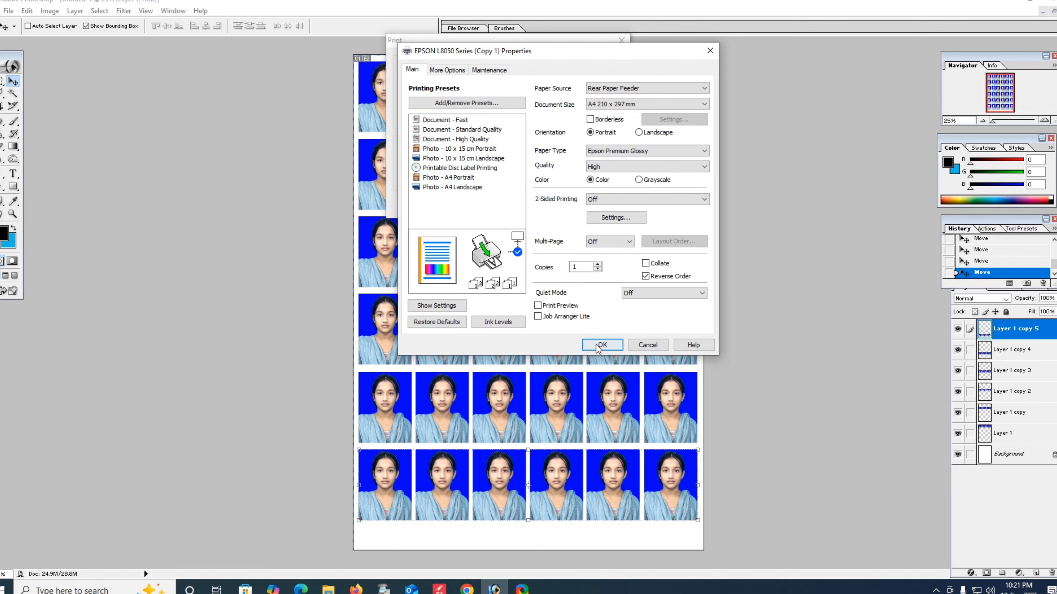
pyautogui.click(648, 343)
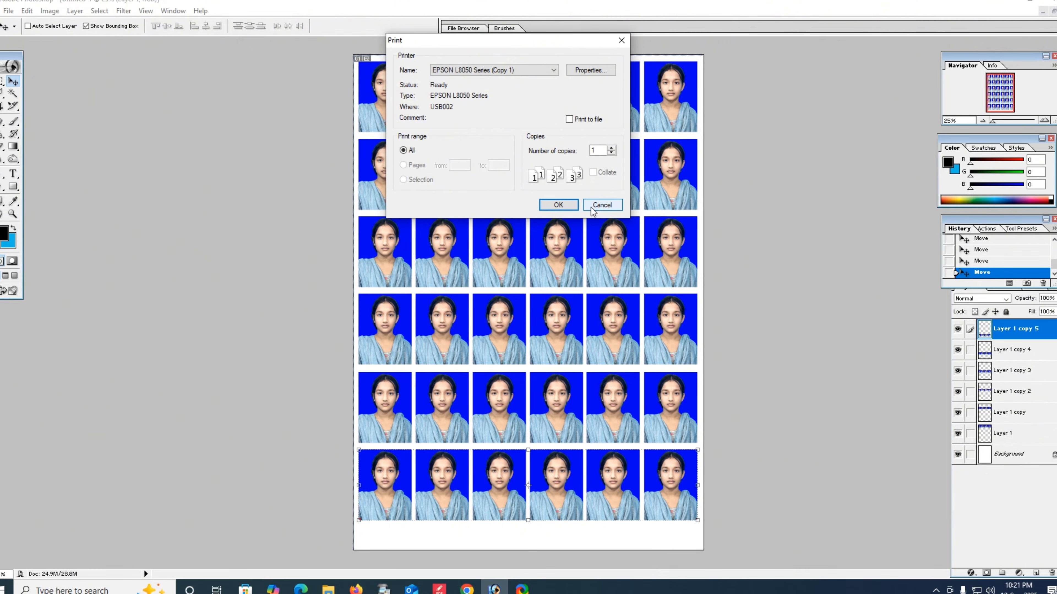
pyautogui.click(602, 204)
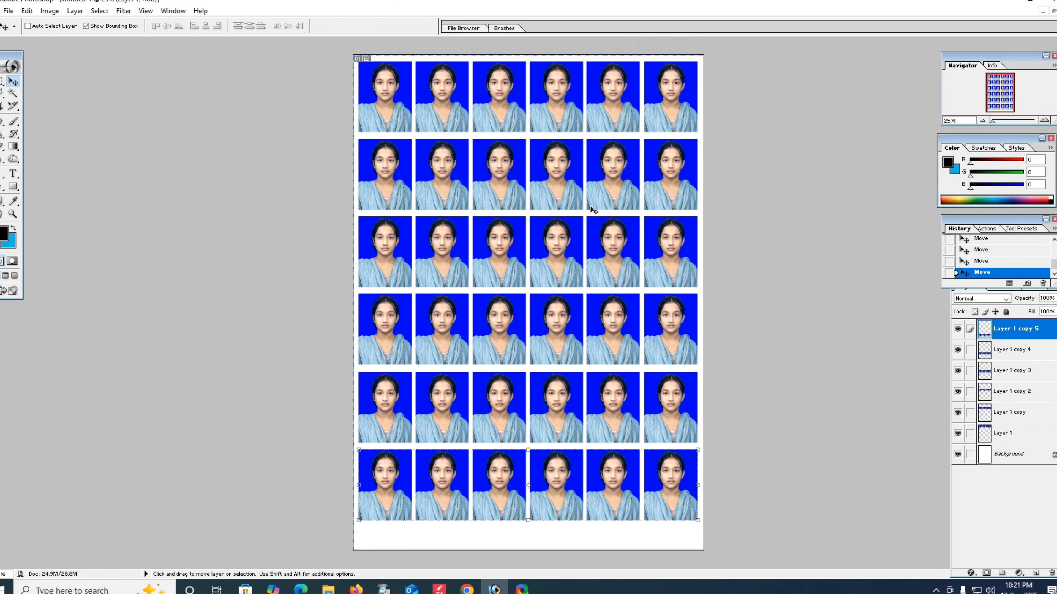